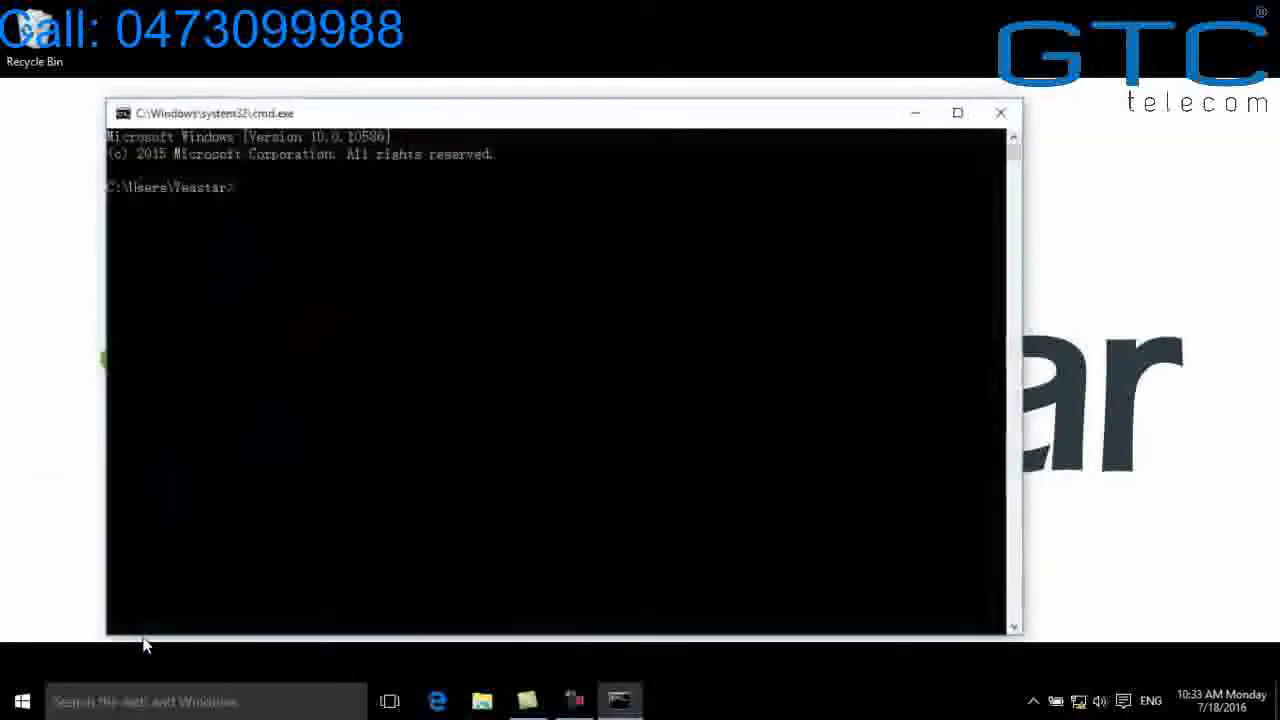
Run ipconfig to read the Ethernet IPv4 address 192.168.6.33, then close Command Prompt
type("ipconfig")
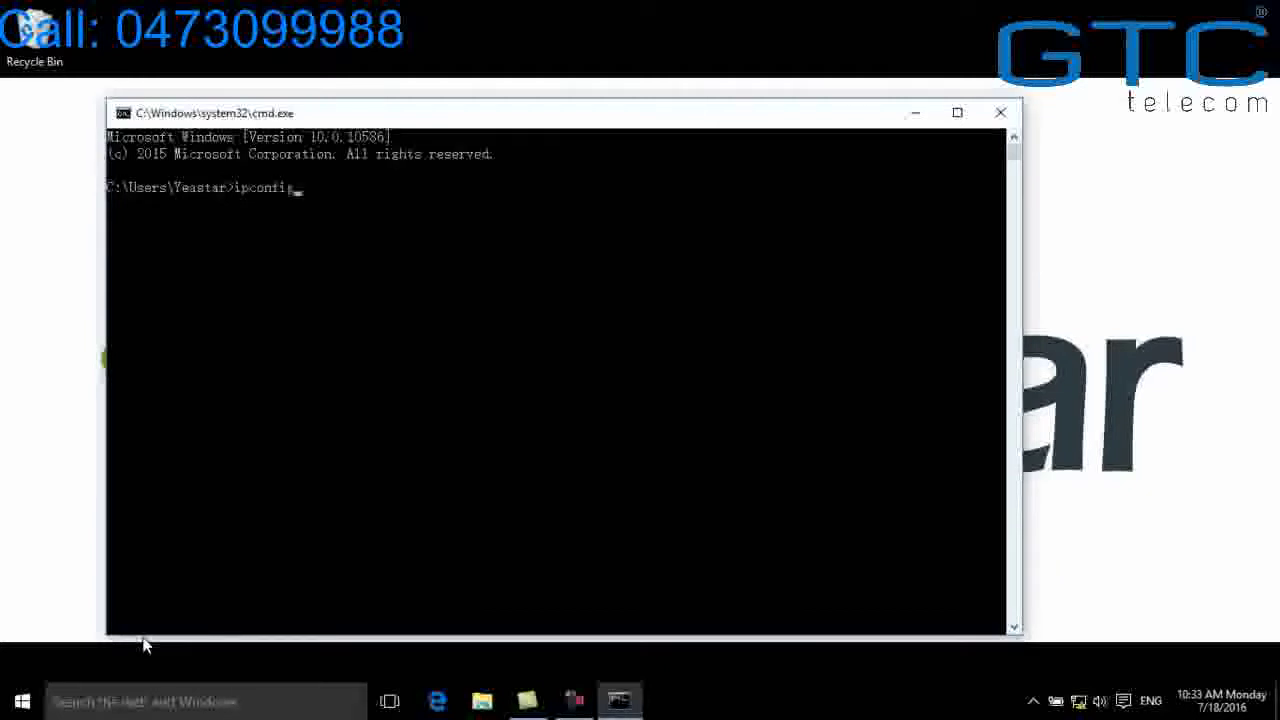
key("Return")
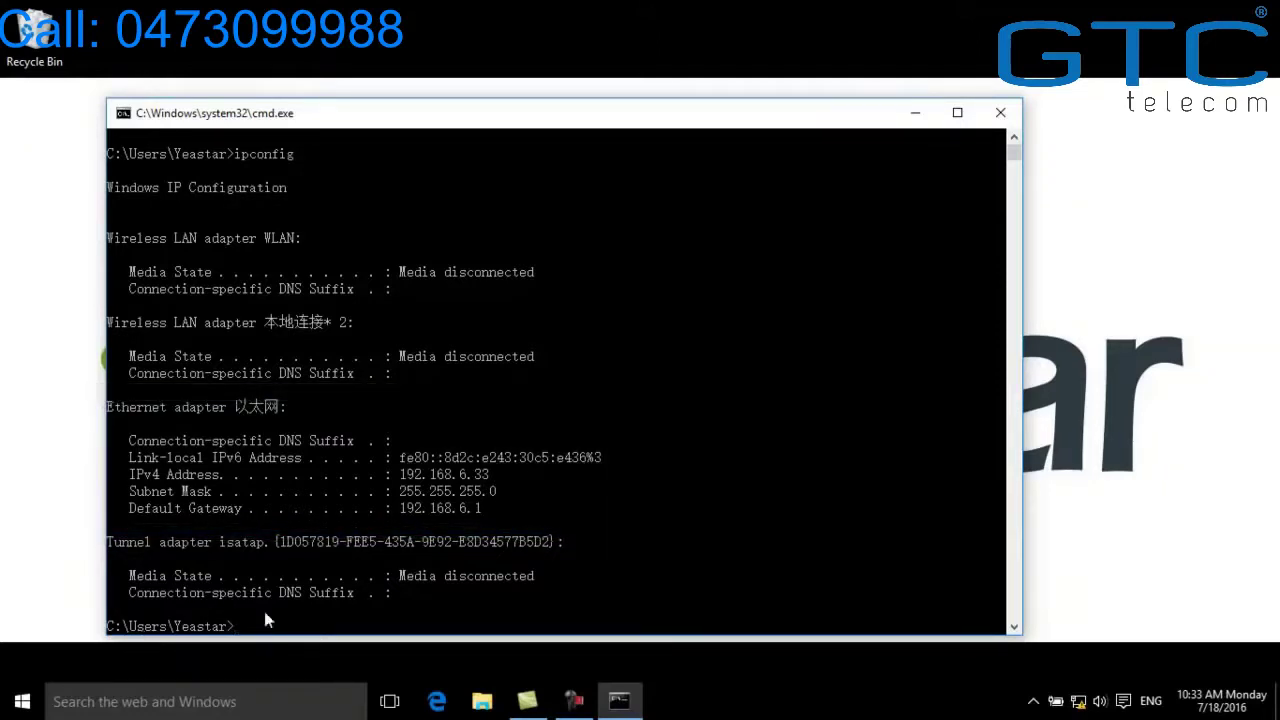
left_click(999, 113)
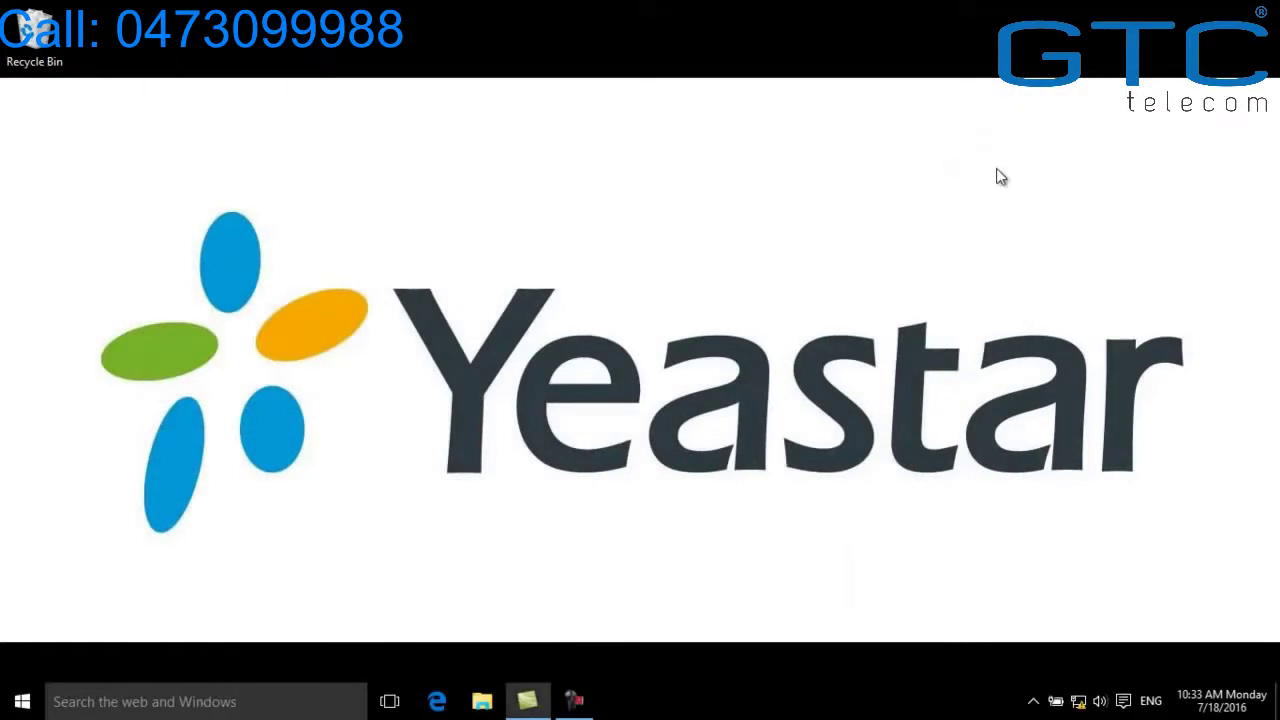
Give the Ethernet adapter static IPv4 192.168.5.33 with gateway and DNS 192.168.5.1, then close the network windows
right_click(1077, 702)
left_click(1088, 688)
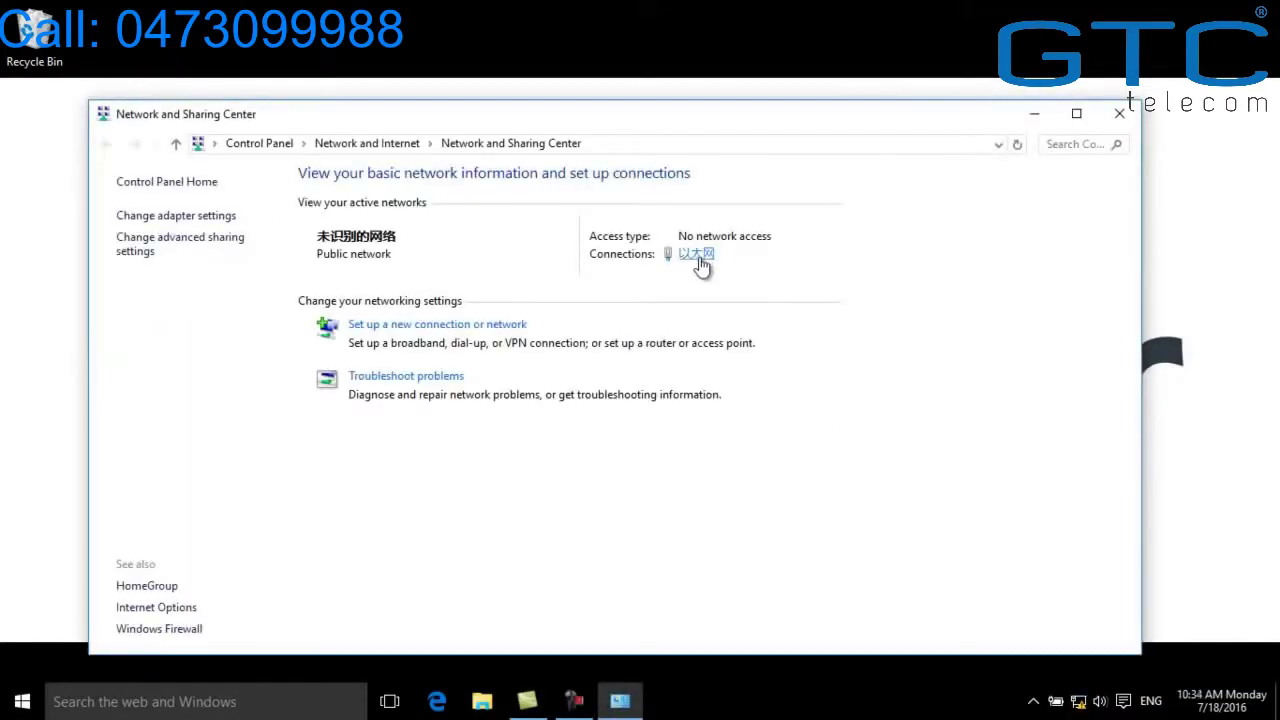
left_click(697, 256)
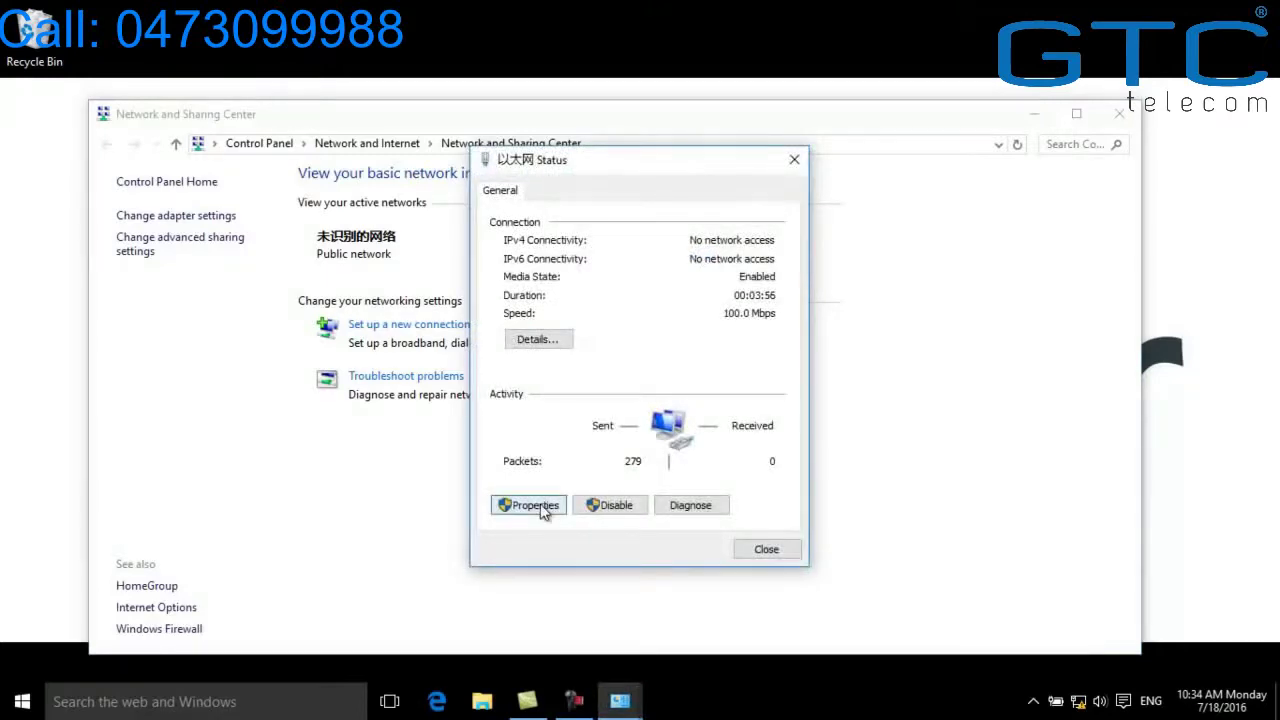
left_click(541, 505)
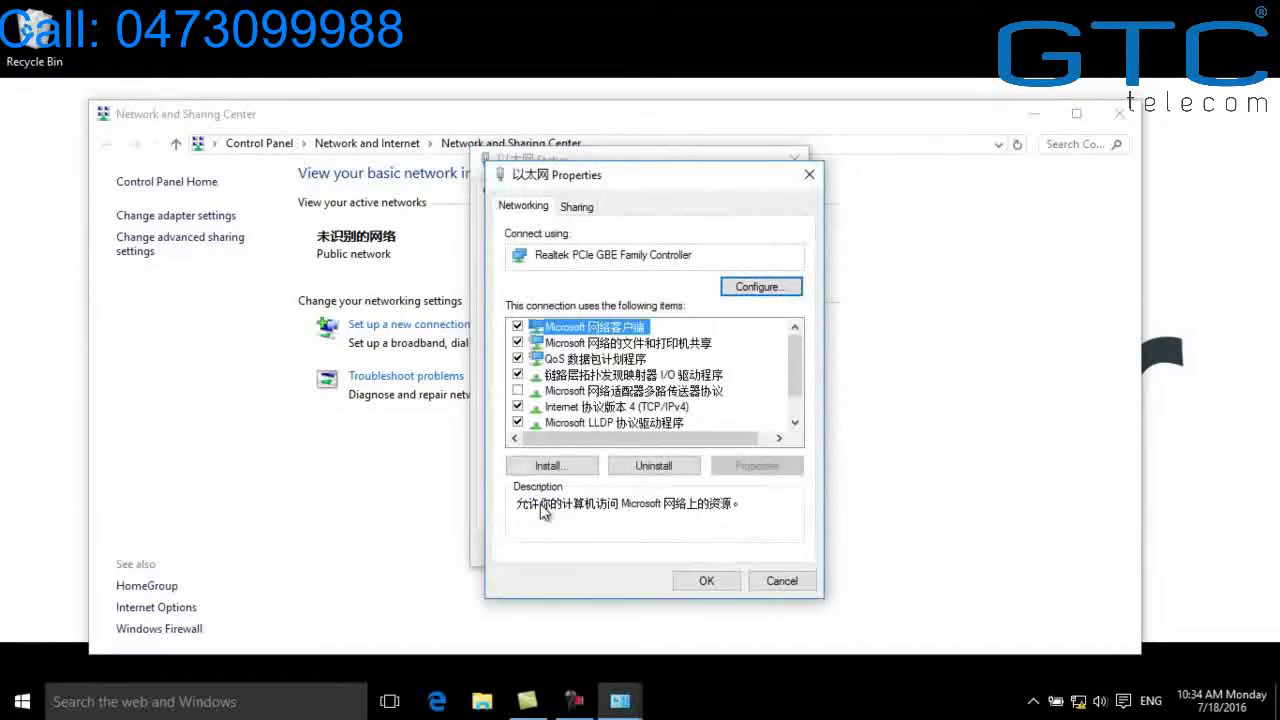
double_click(541, 510)
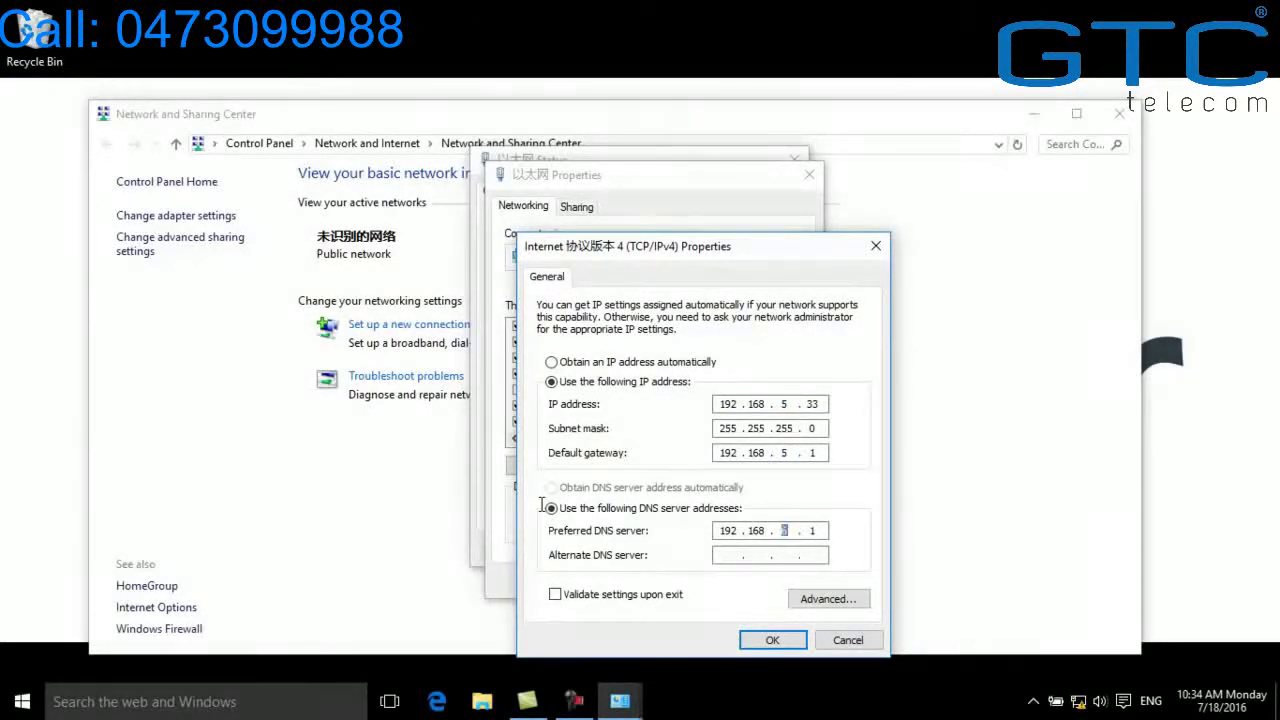
key("Return")
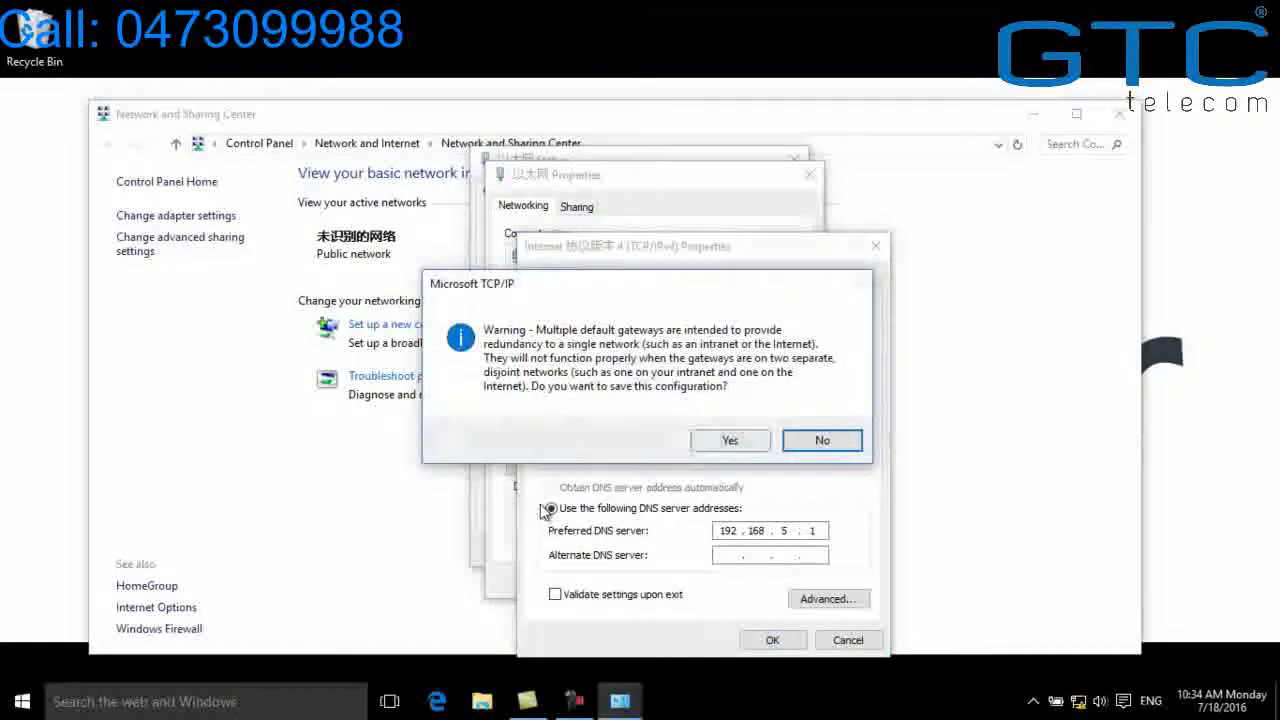
key("Return")
left_click(706, 581)
left_click(765, 555)
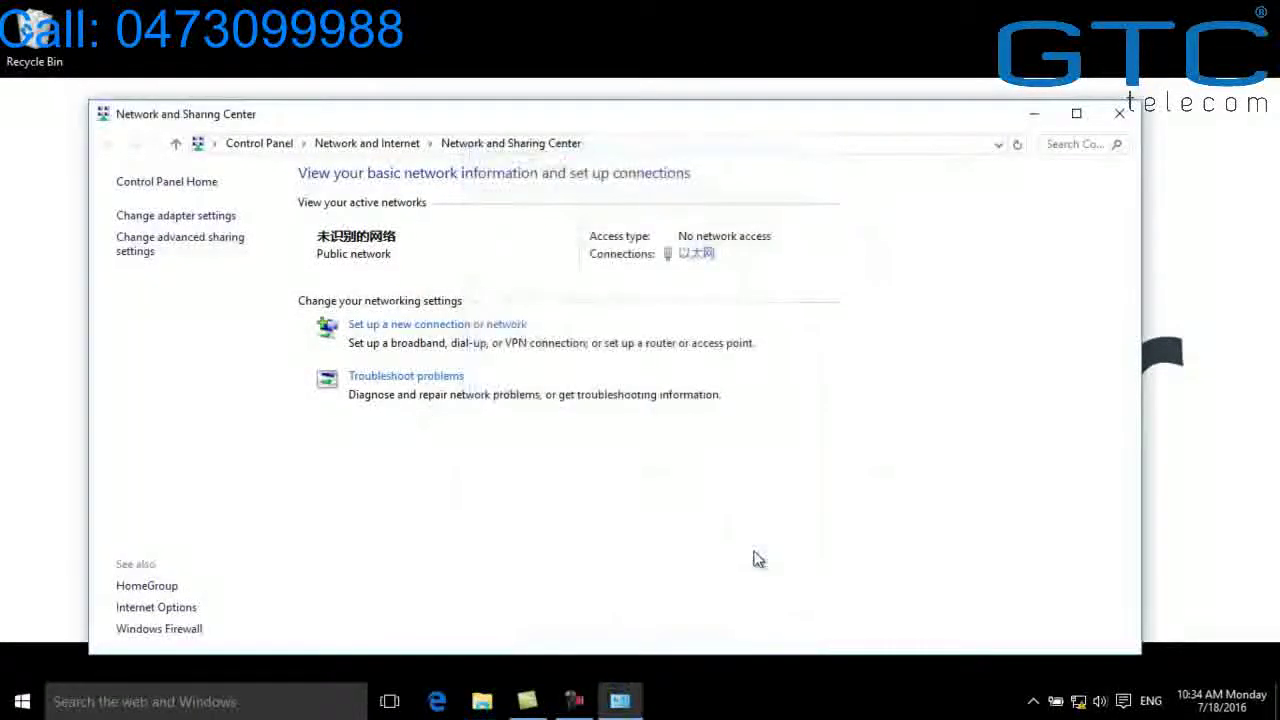
left_click(1112, 120)
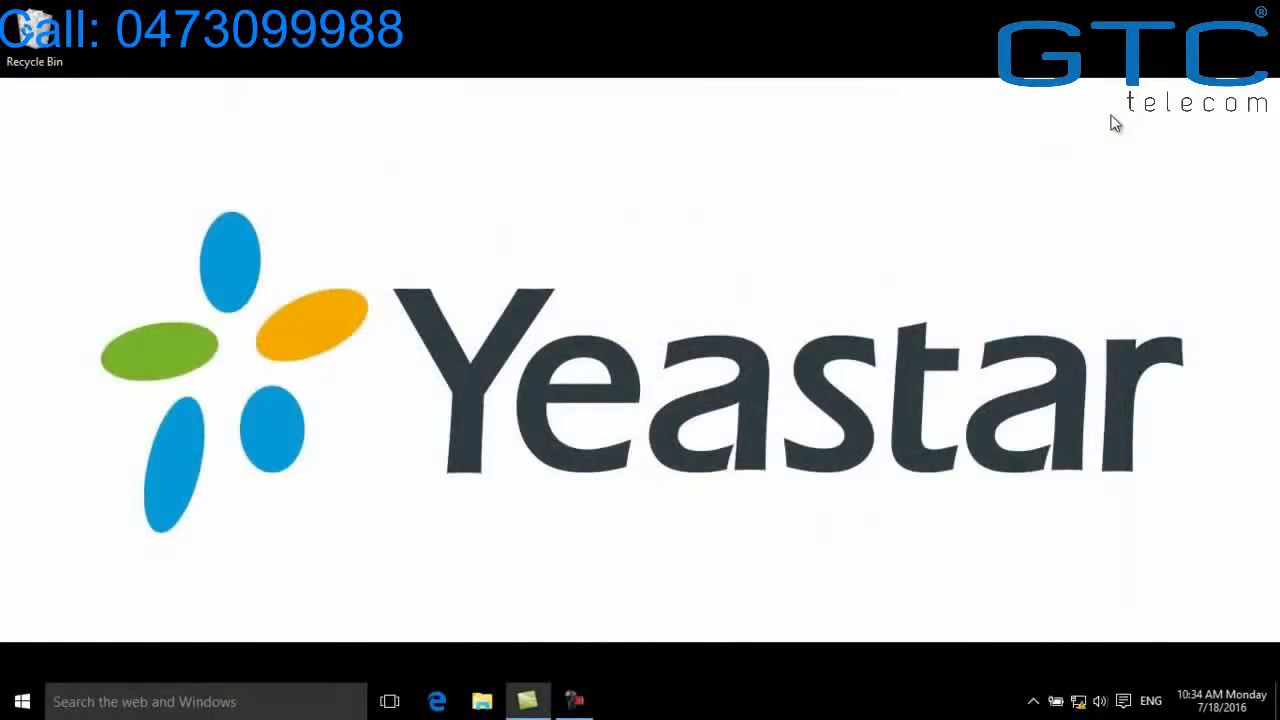
Launch Edge and browse to the PBX default address 192.168.5.150
left_click(442, 705)
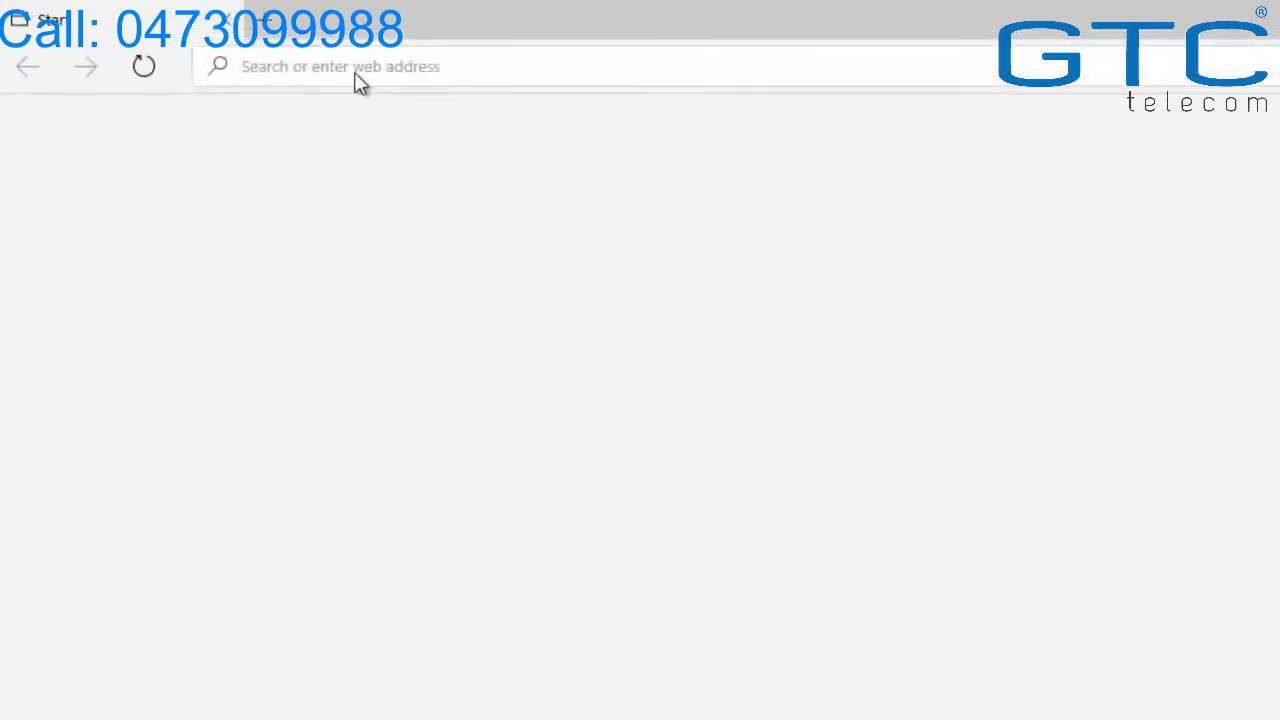
type("19")
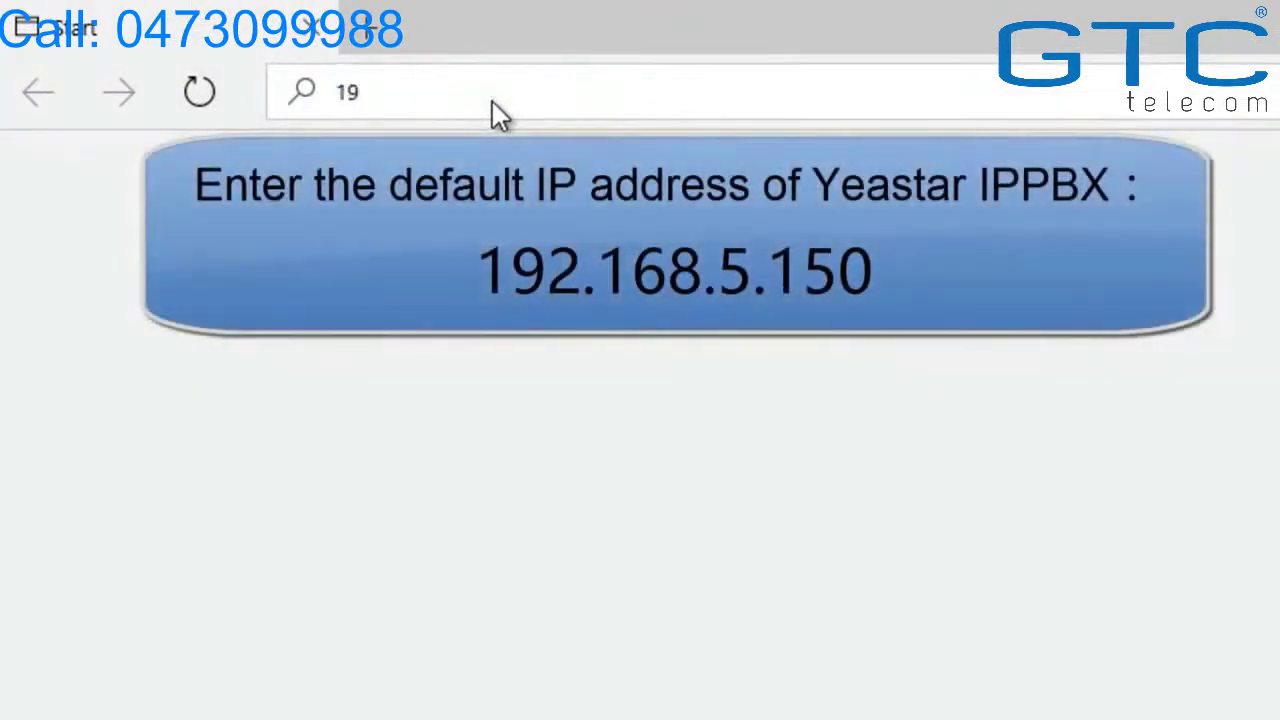
type("2.168")
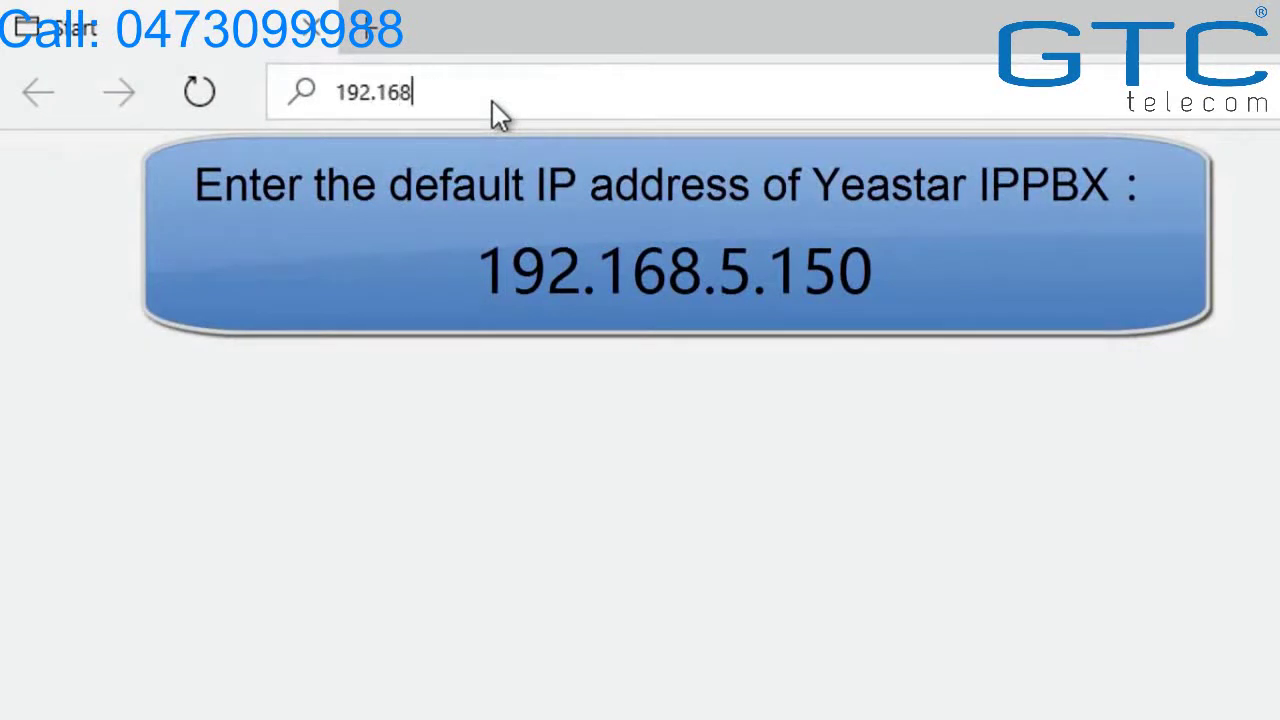
type(".5.150")
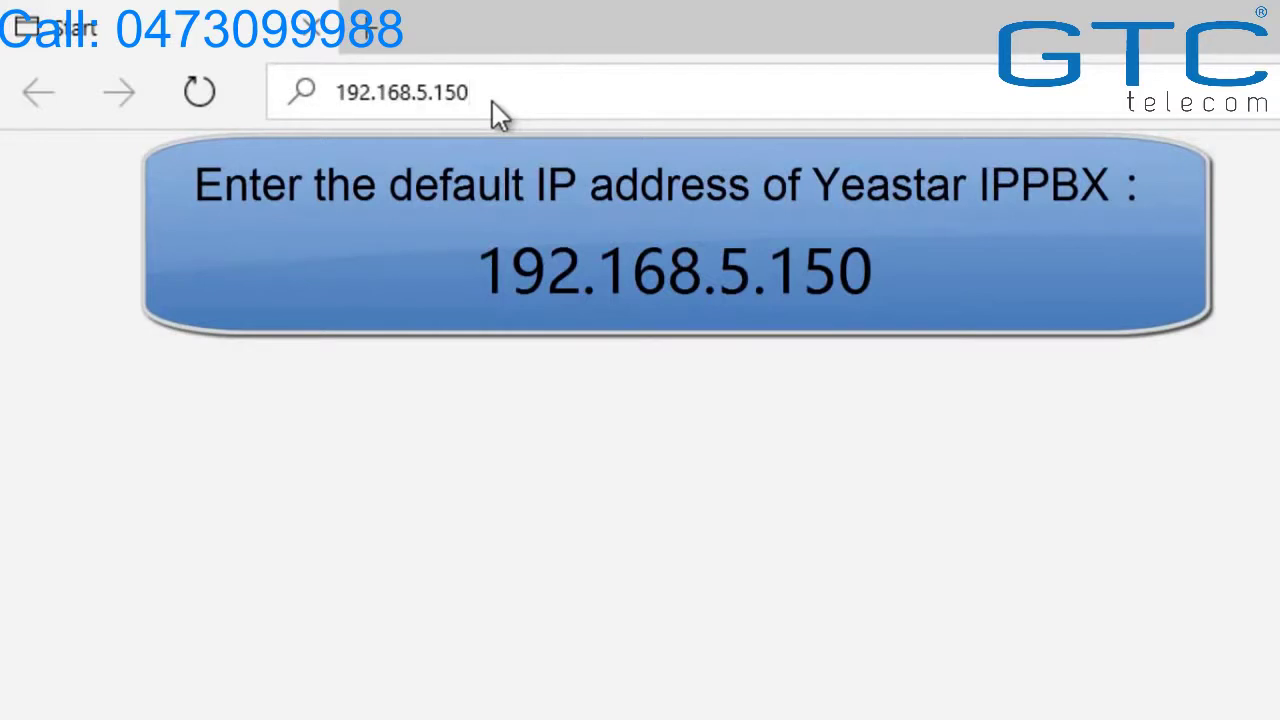
key("Return")
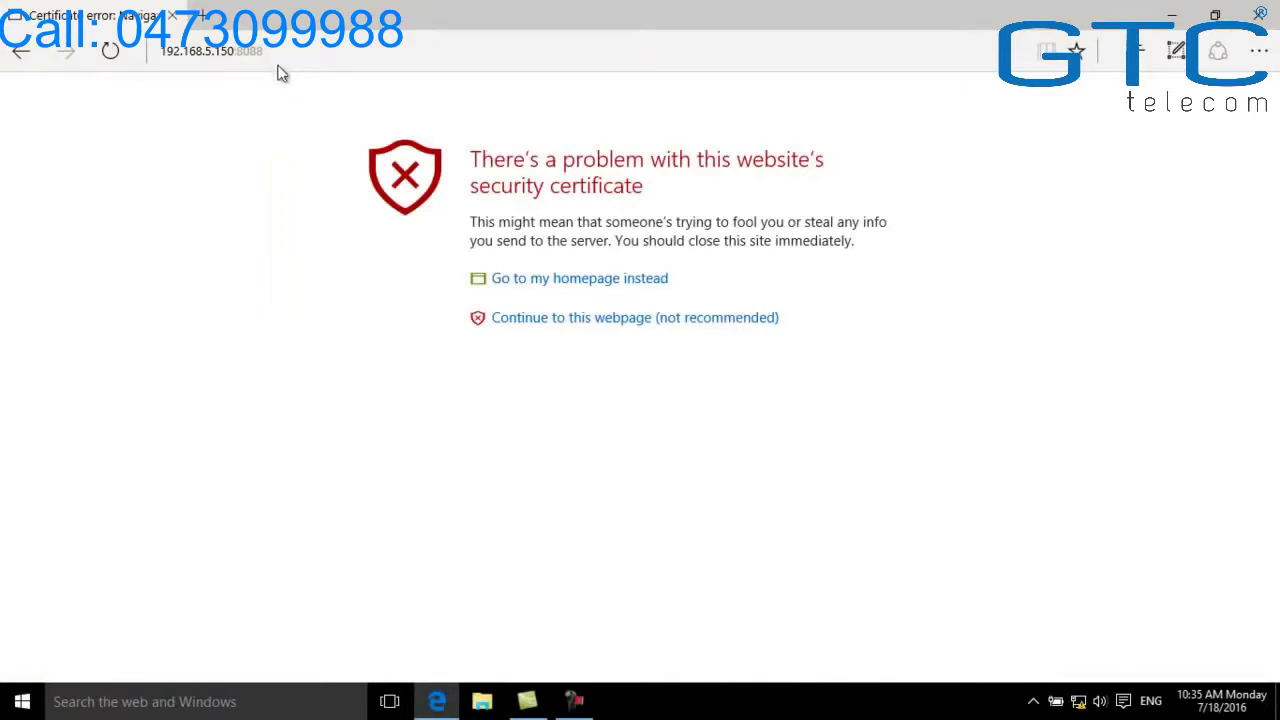
Bypass the certificate warning, switch the login page to English, and log in with the admin credentials
left_click(506, 324)
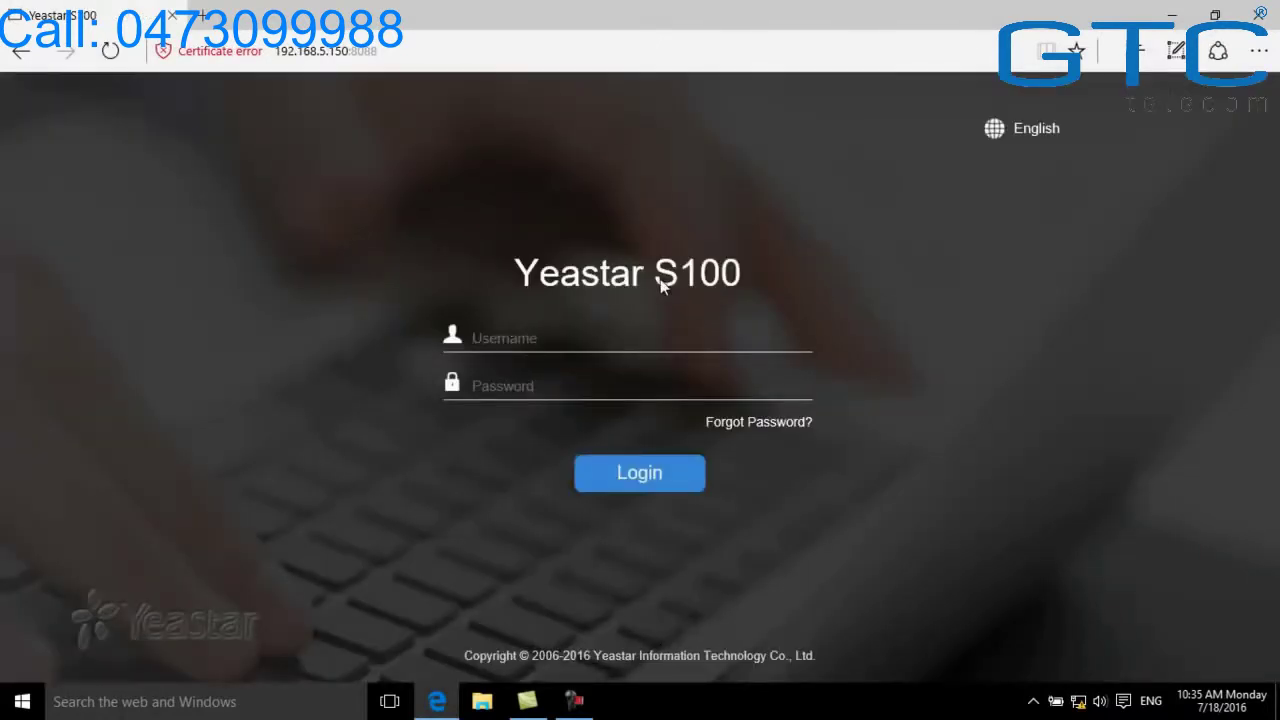
left_click(1000, 130)
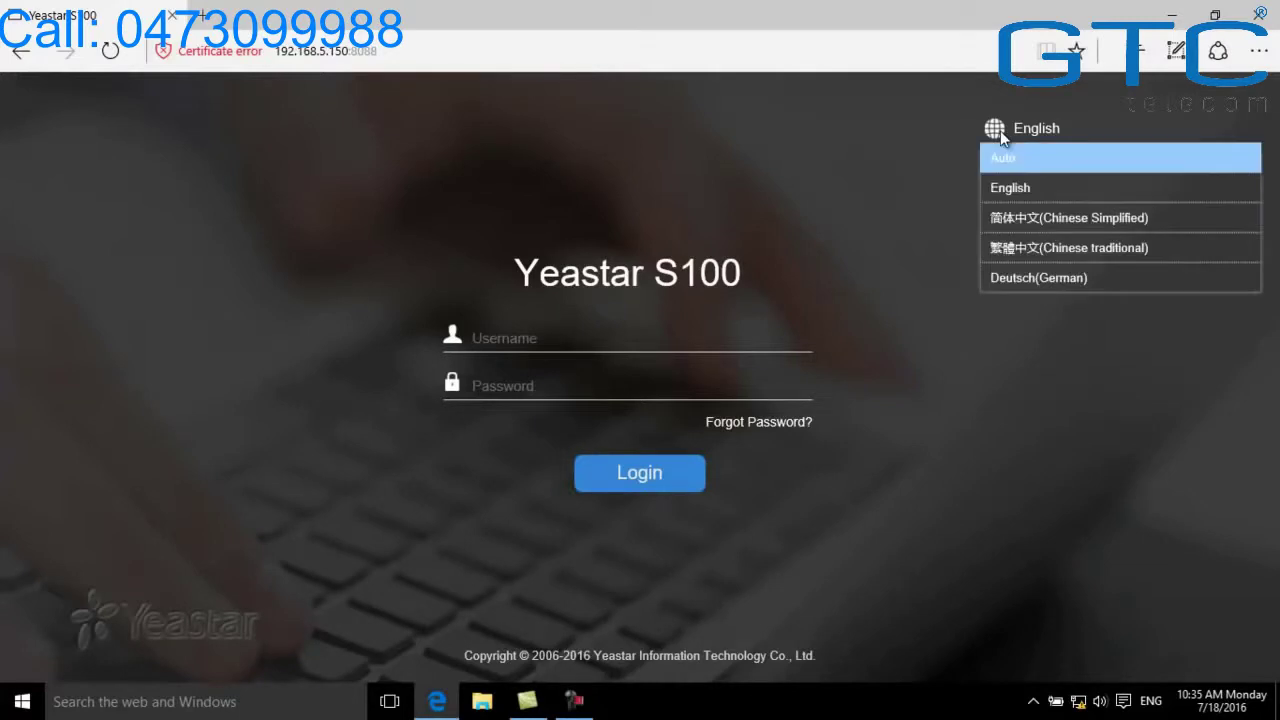
left_click(1004, 189)
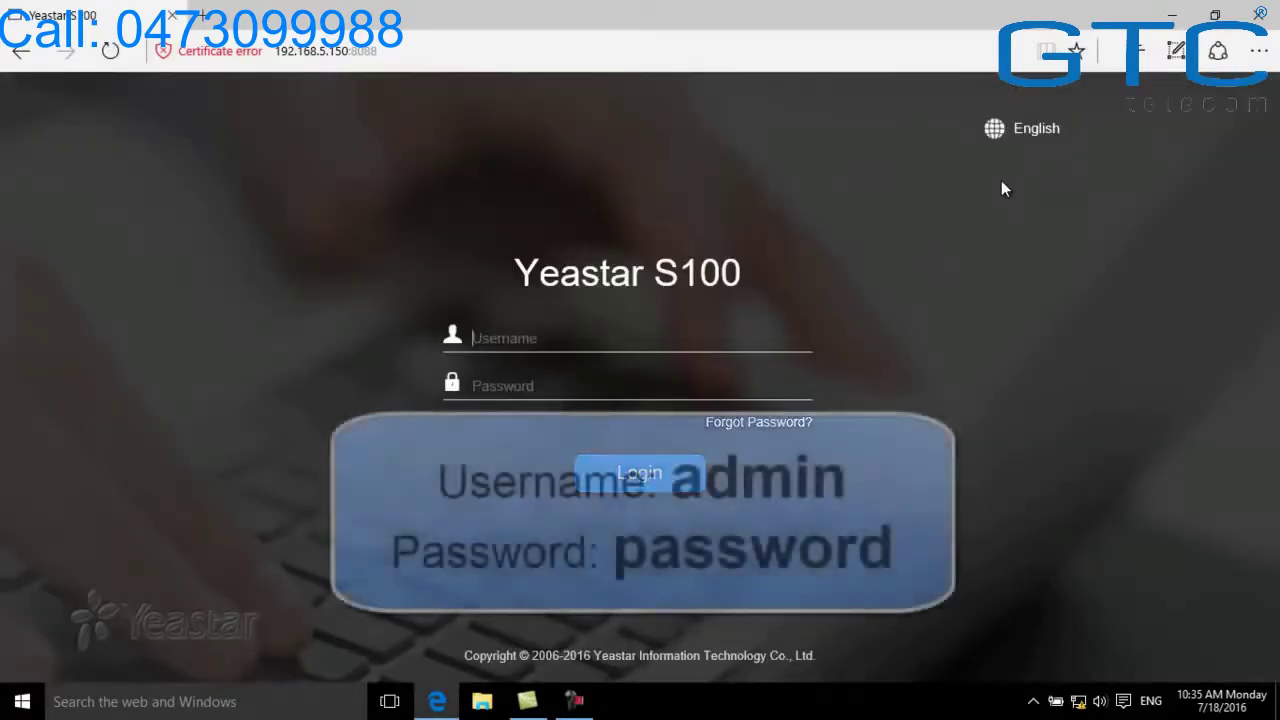
type("admin")
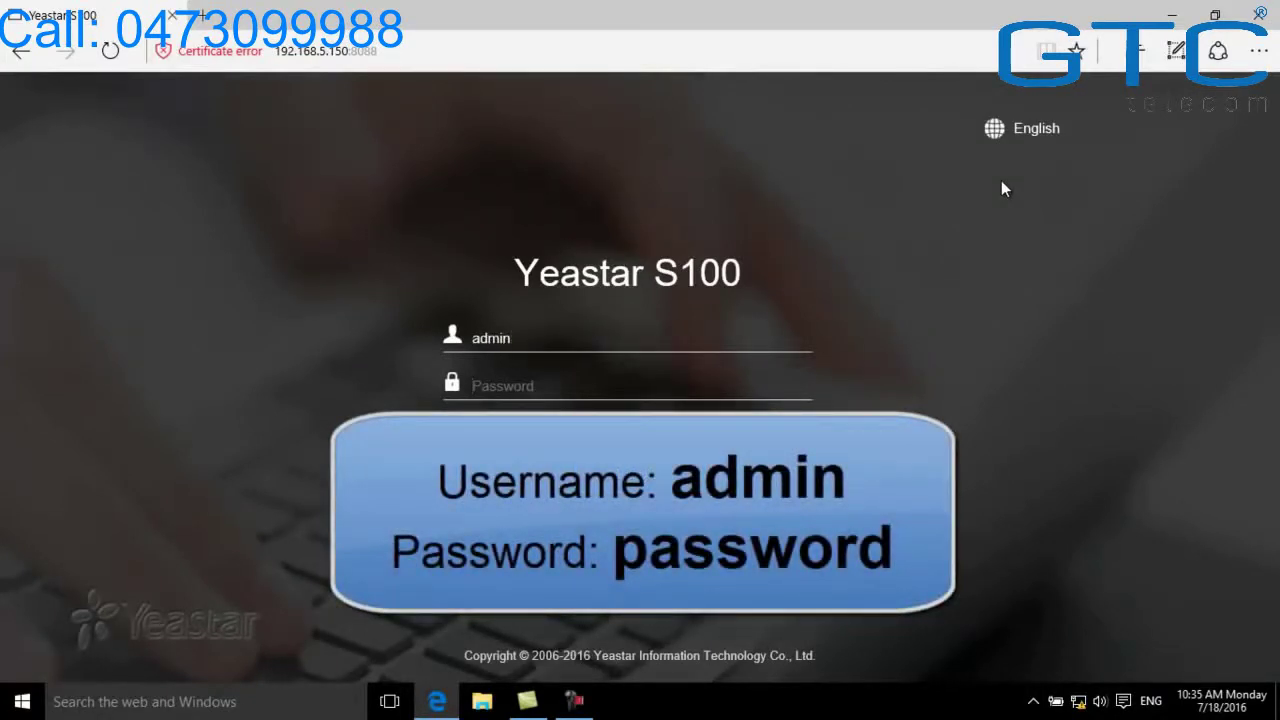
type("passwo")
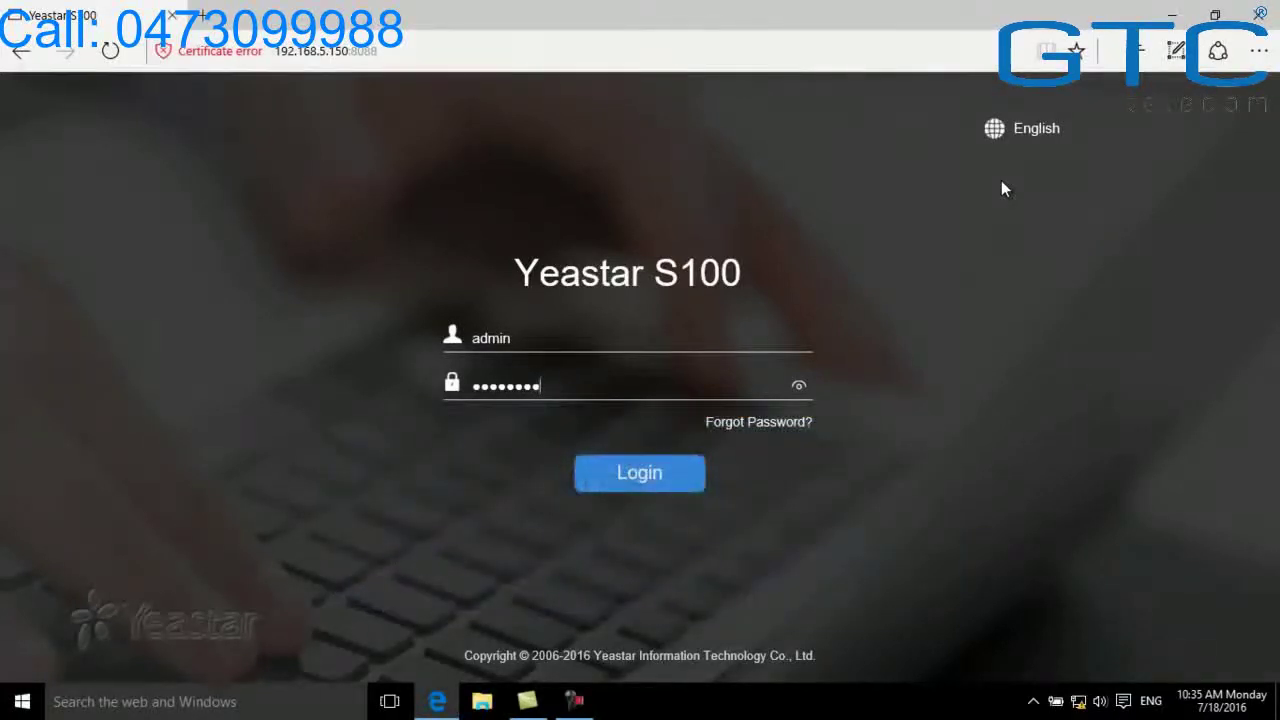
left_click(659, 476)
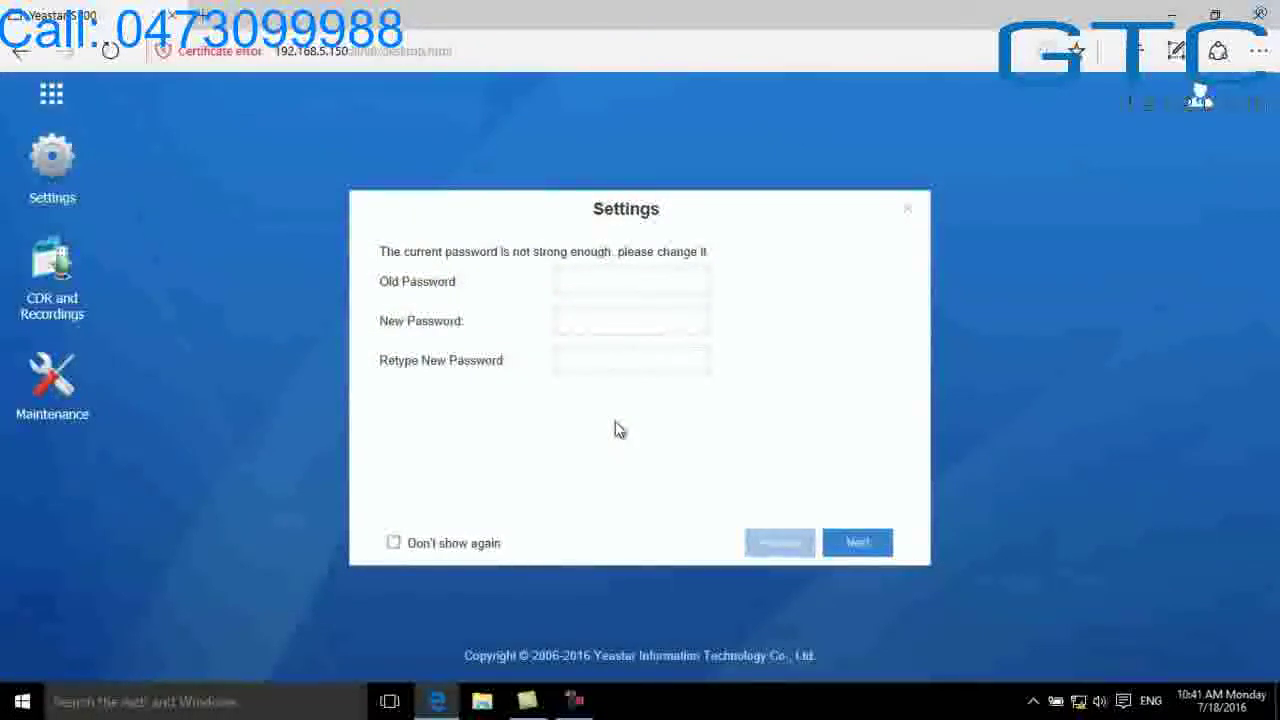
Enter the old admin password and type the new password twice
left_click(618, 286)
type("password")
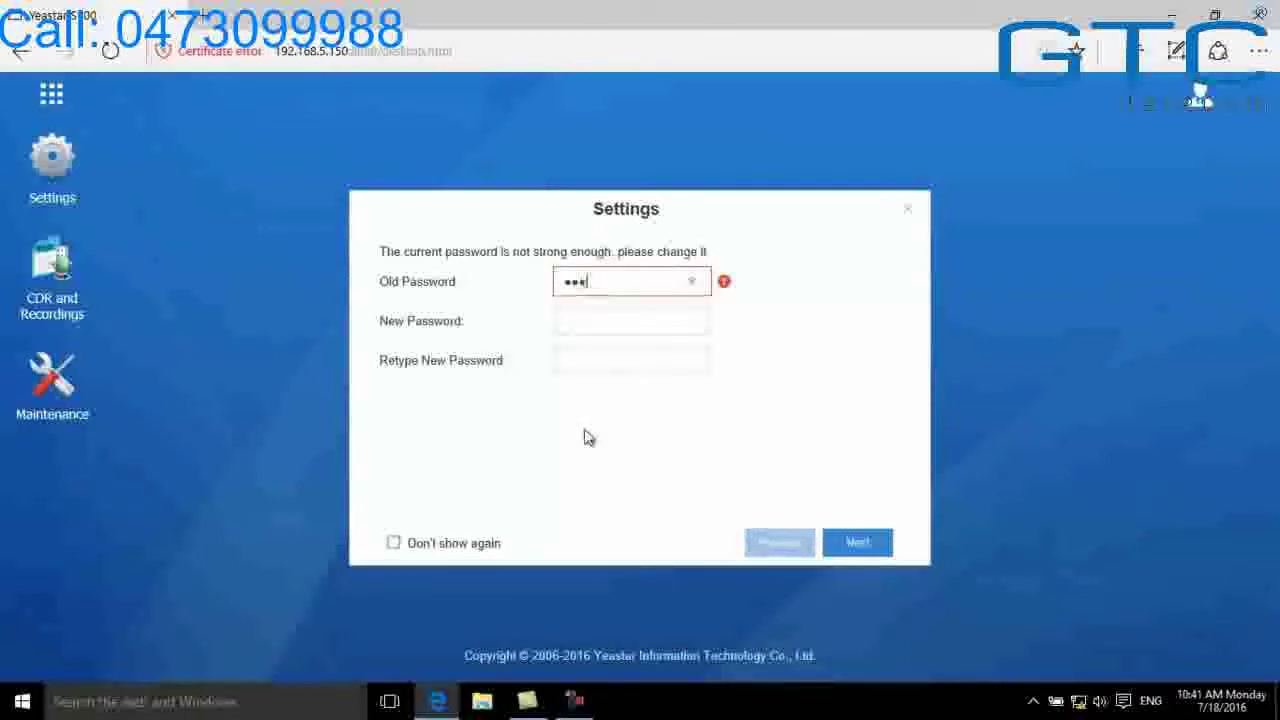
key("Tab")
key("Caps_Lock")
type("••••••••••")
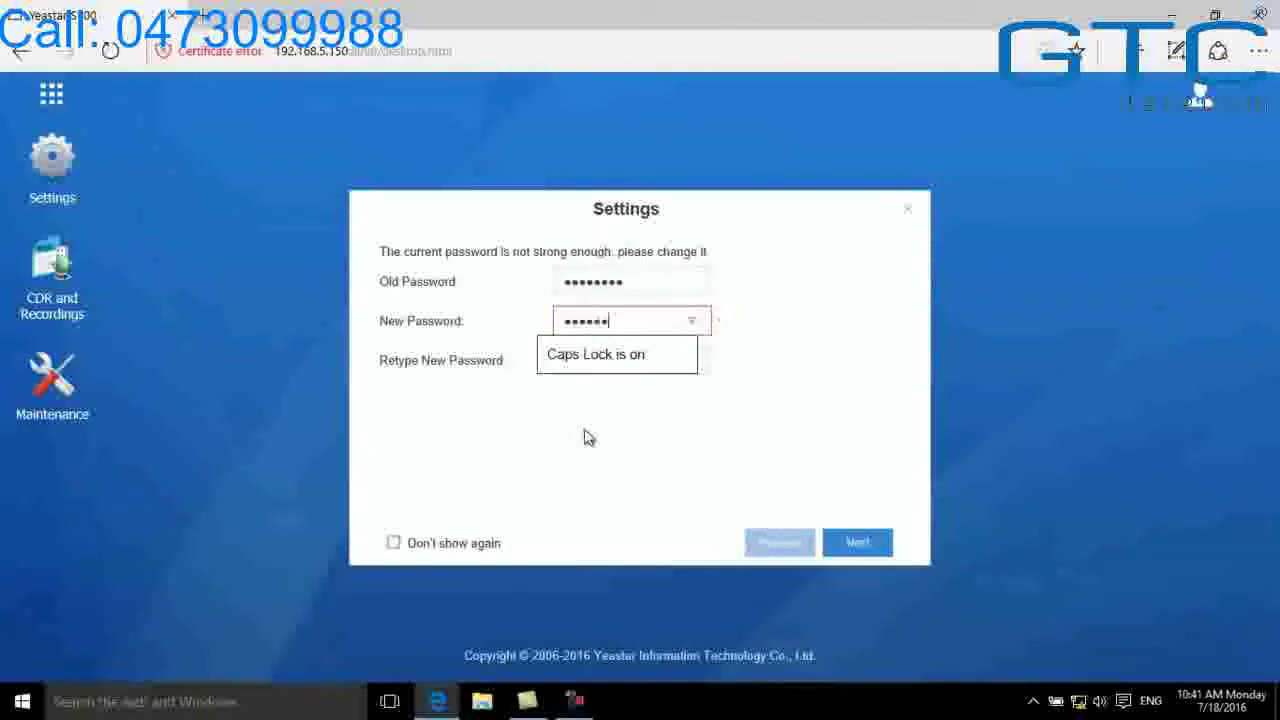
key("Tab")
type("••••••••")
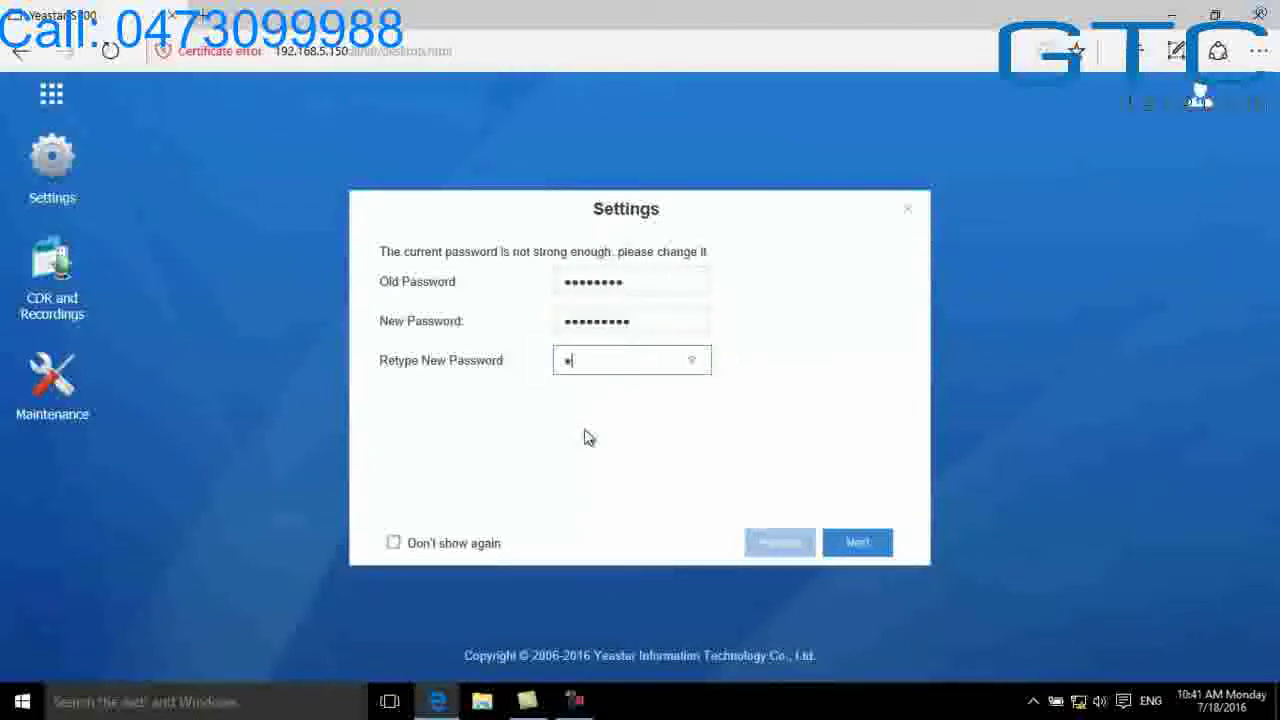
type("•")
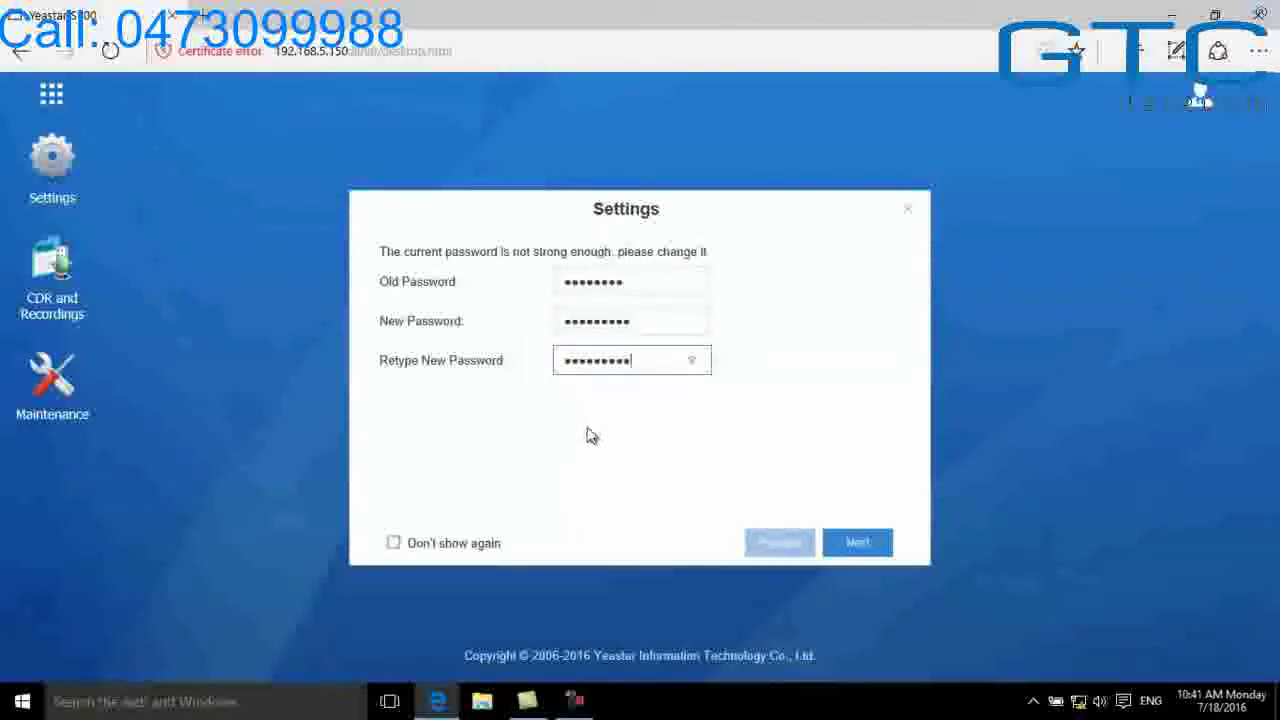
Advance past the password and Email Address pages and finish the setup wizard
left_click(862, 545)
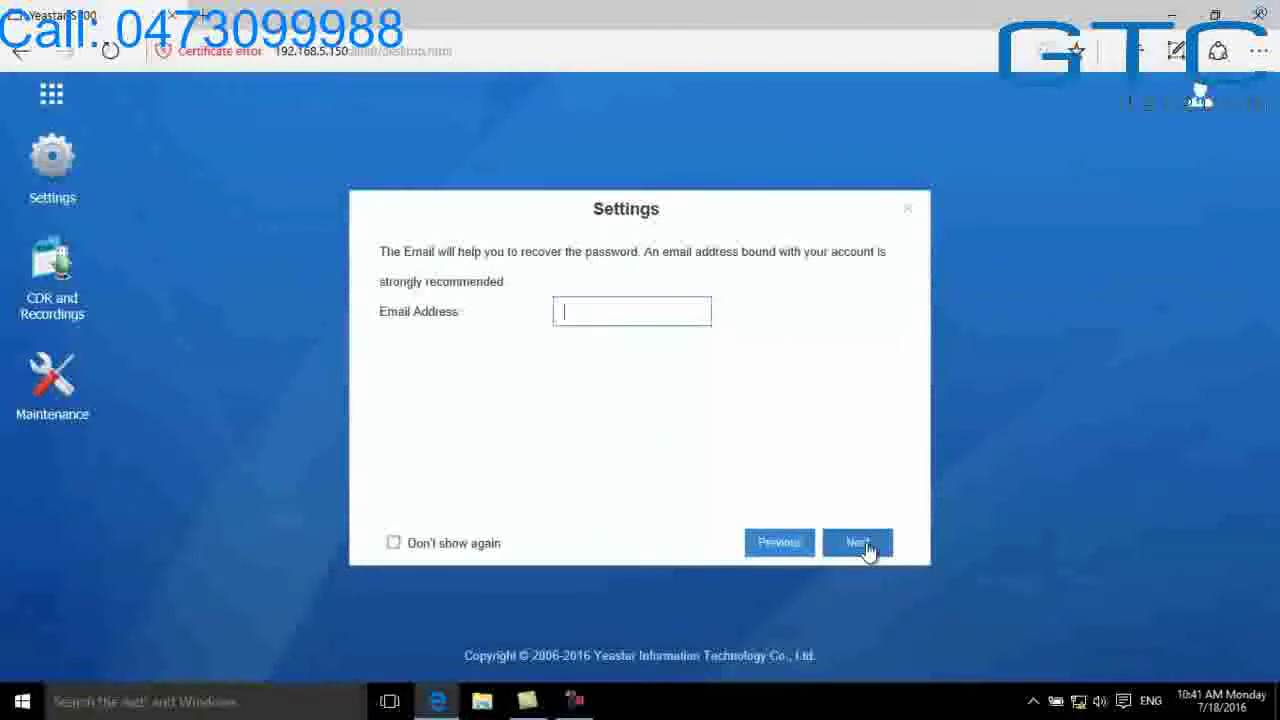
left_click(858, 543)
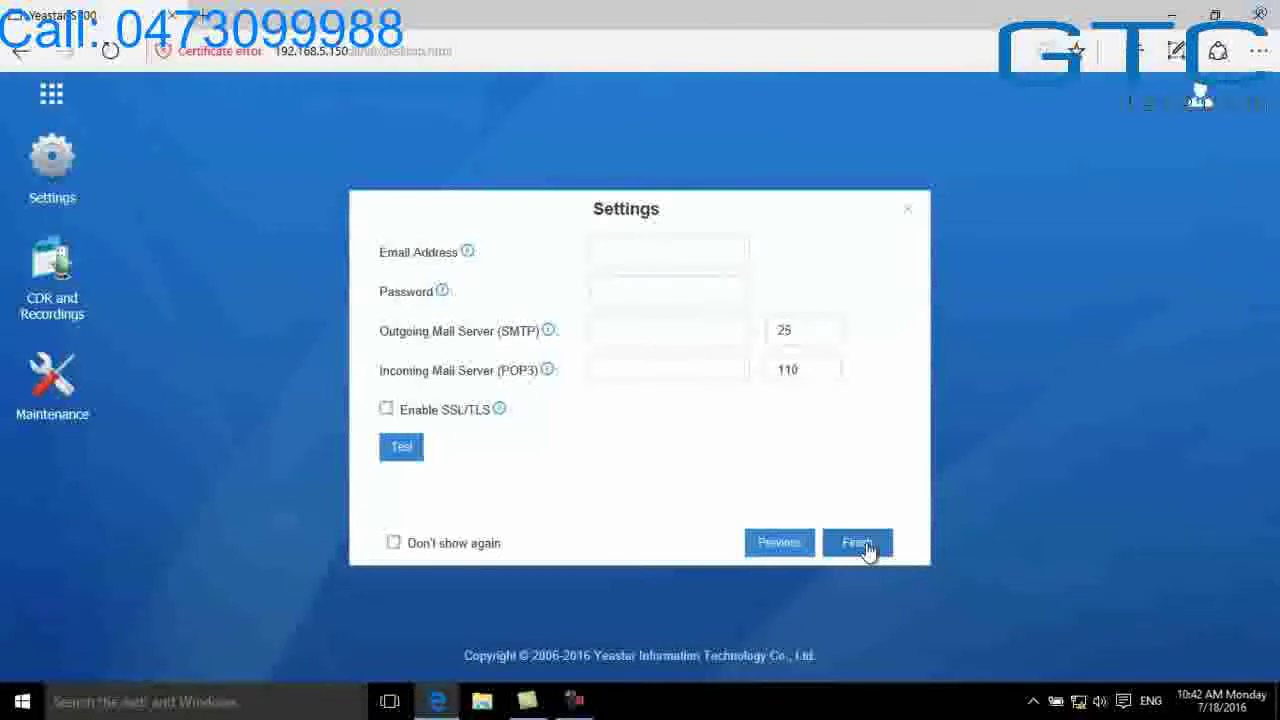
left_click(866, 546)
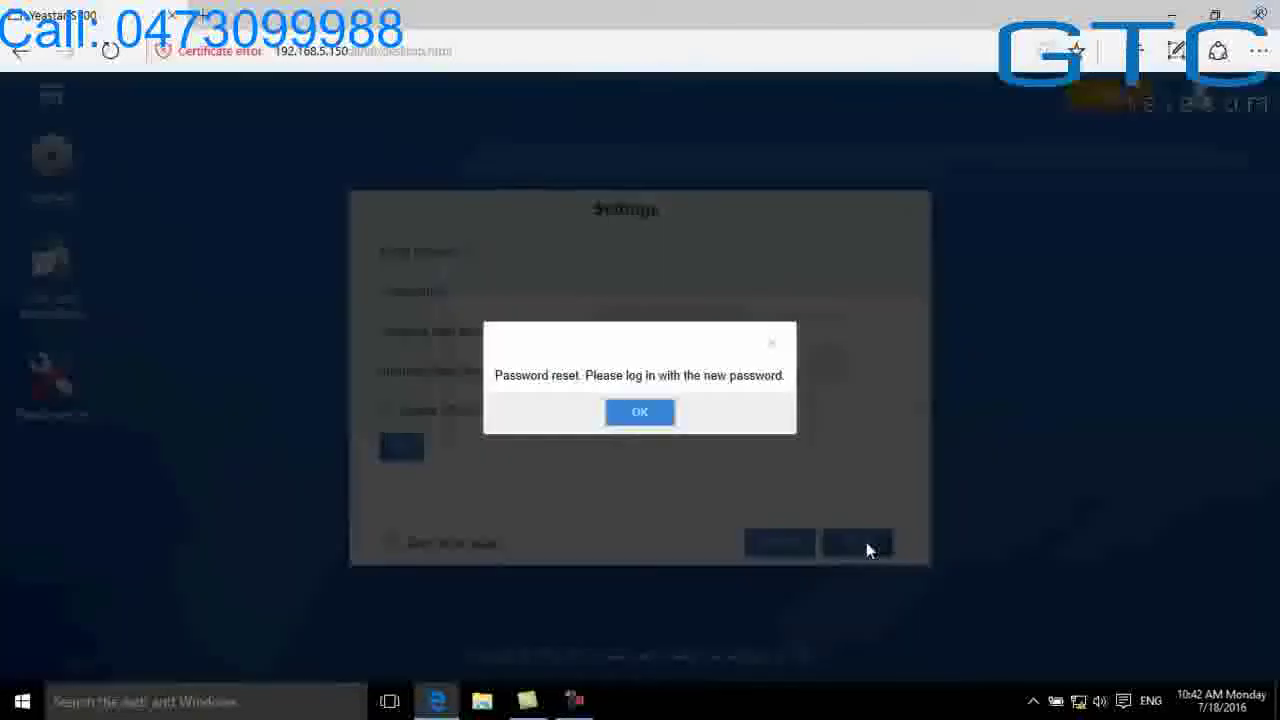
Dismiss the reset notice, log back in as admin with the new password, and open Settings
left_click(668, 424)
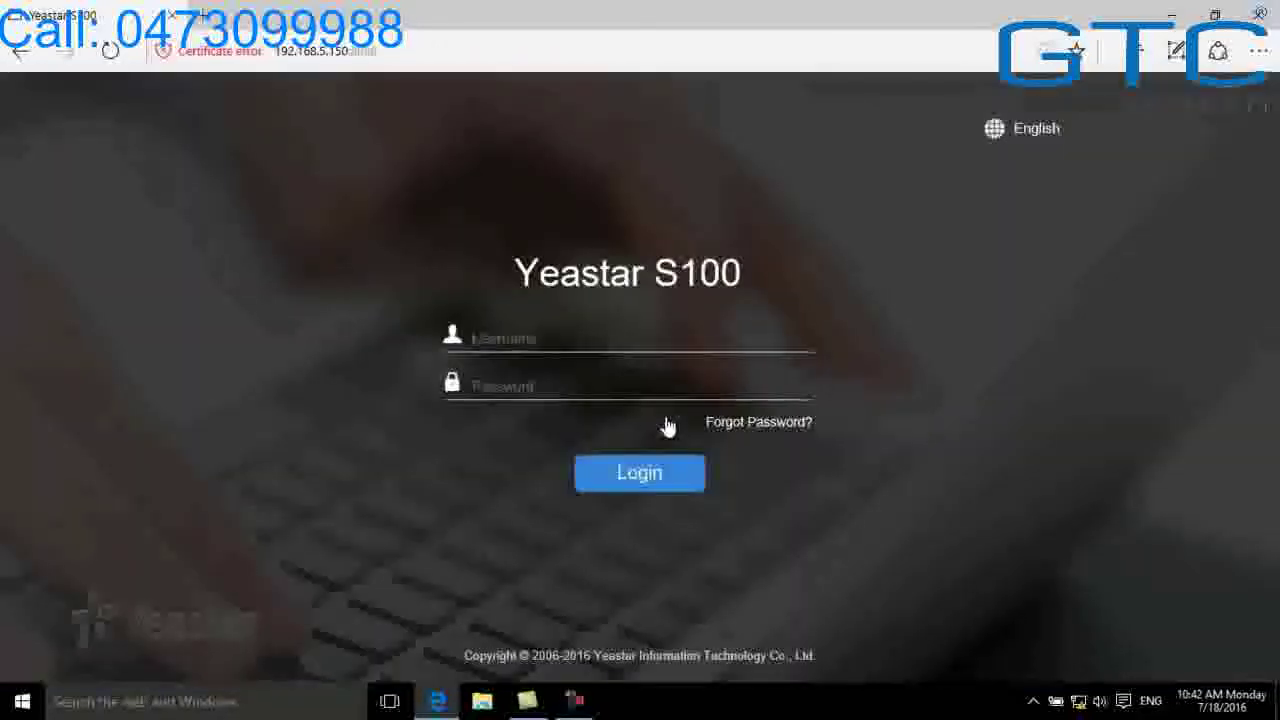
type("admin")
key("Tab")
key("Caps_Lock")
type("password")
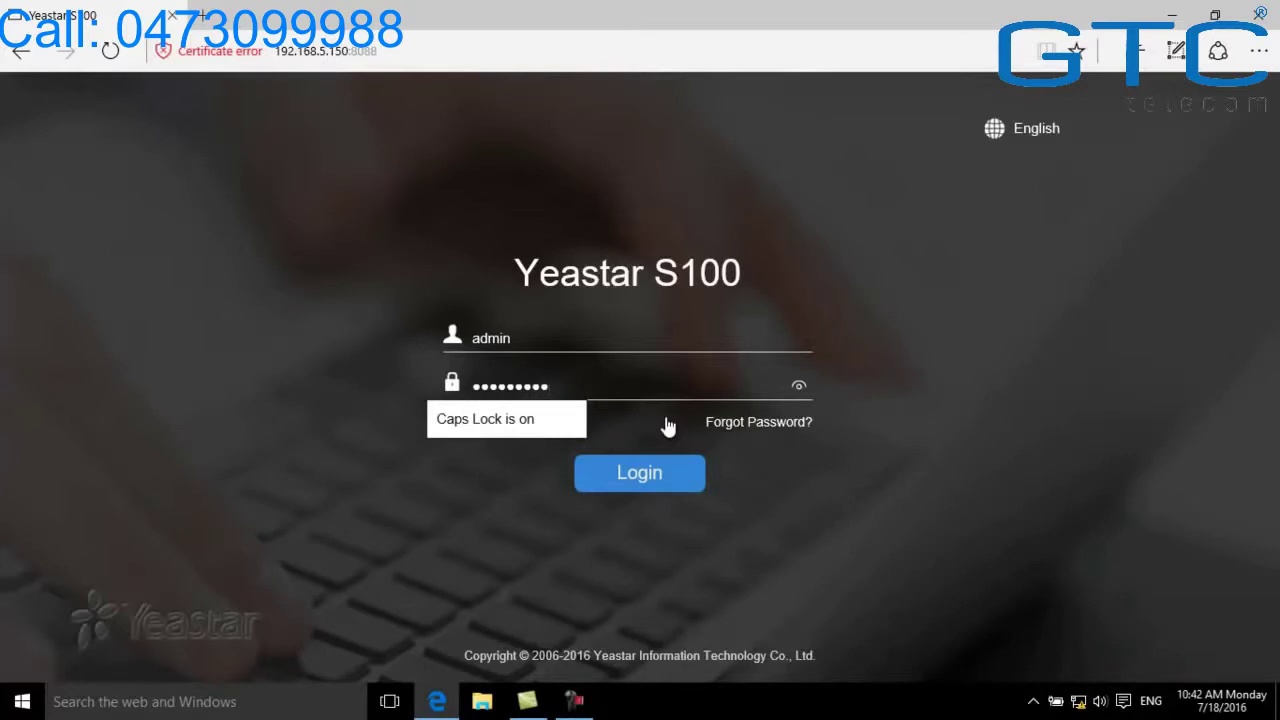
left_click(653, 483)
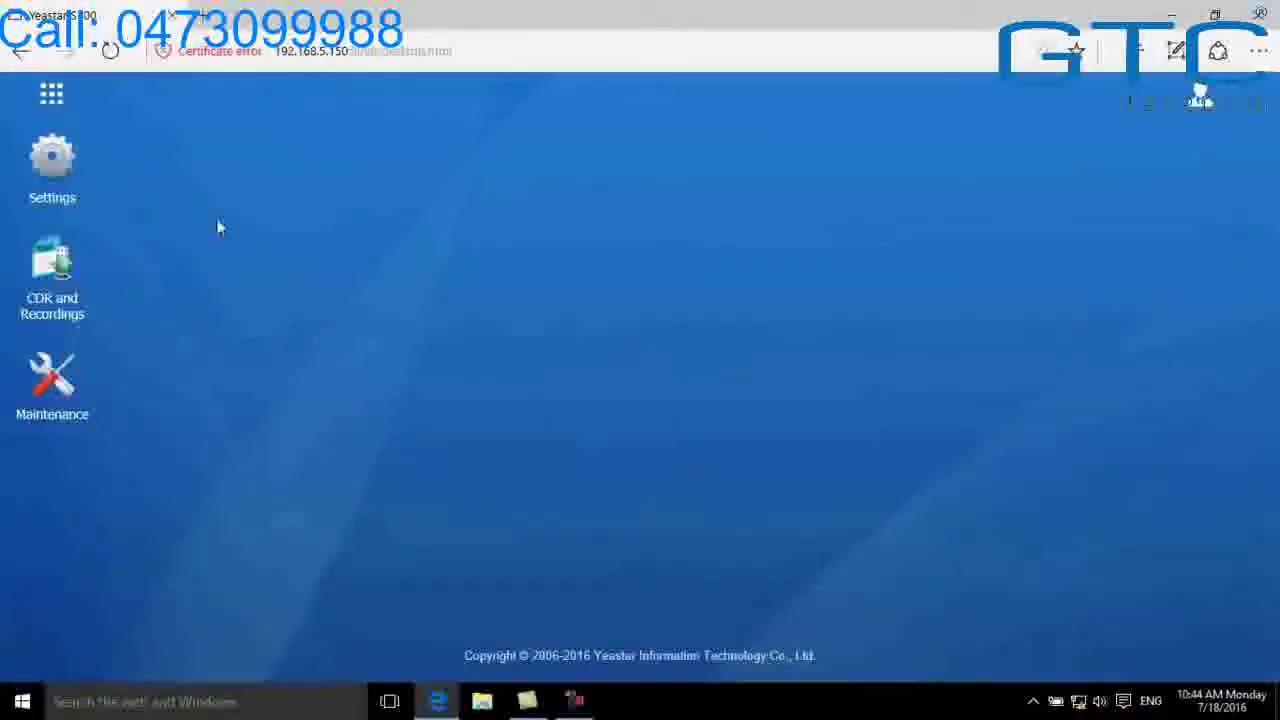
left_click(62, 175)
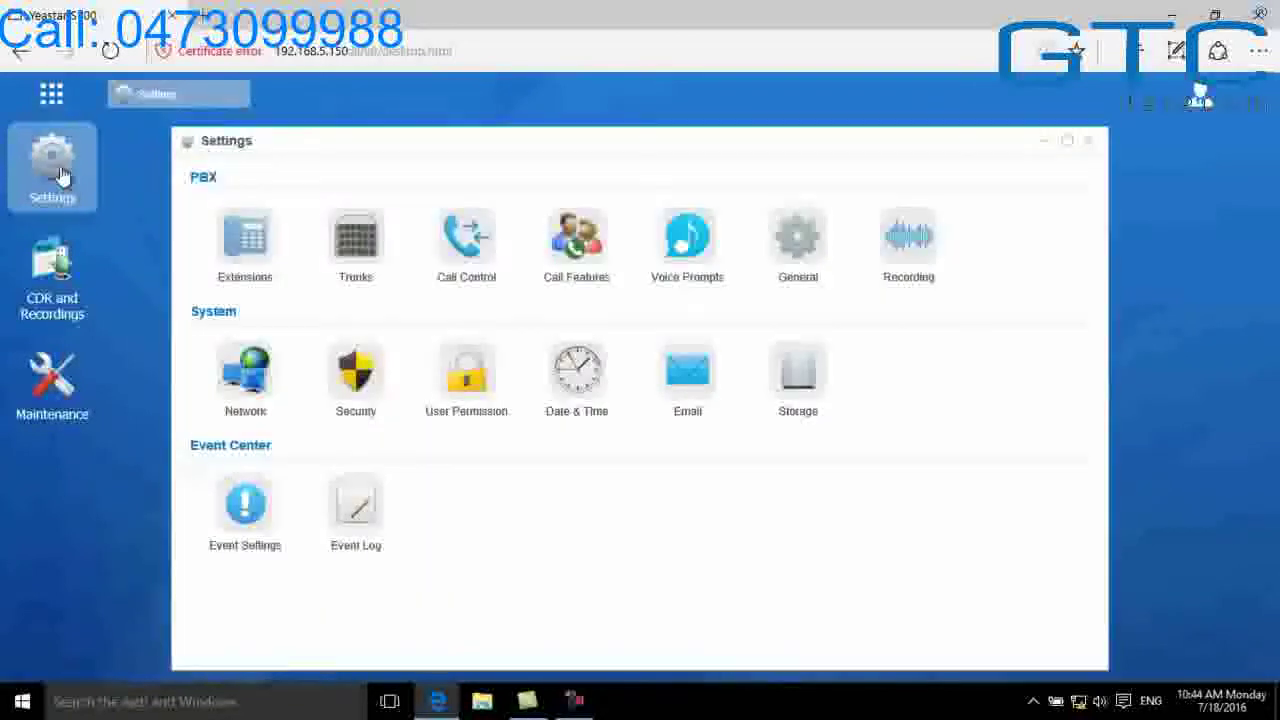
In Network Basic Settings, enter LAN IP 192.168.6.23 with gateway and preferred DNS 192.168.6.1
left_click(232, 382)
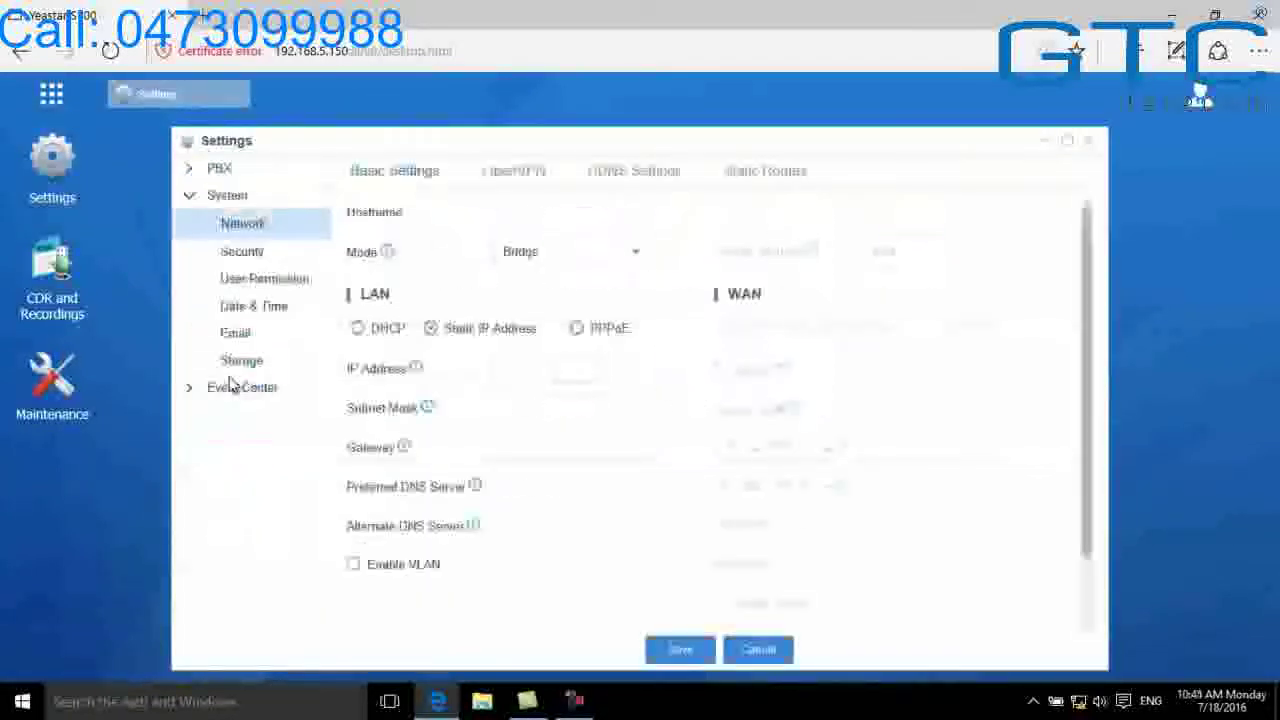
left_click(549, 368)
left_click_drag(549, 368, 596, 368)
type("6.23")
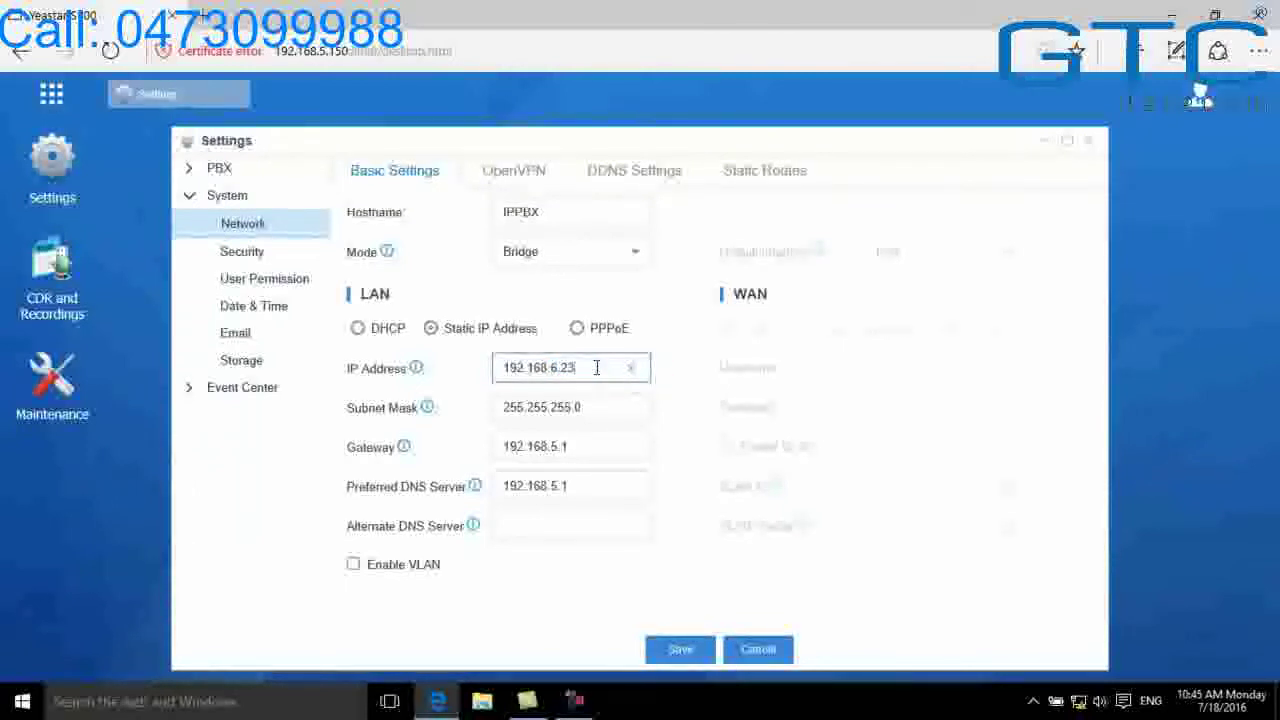
key("Tab")
key("Tab")
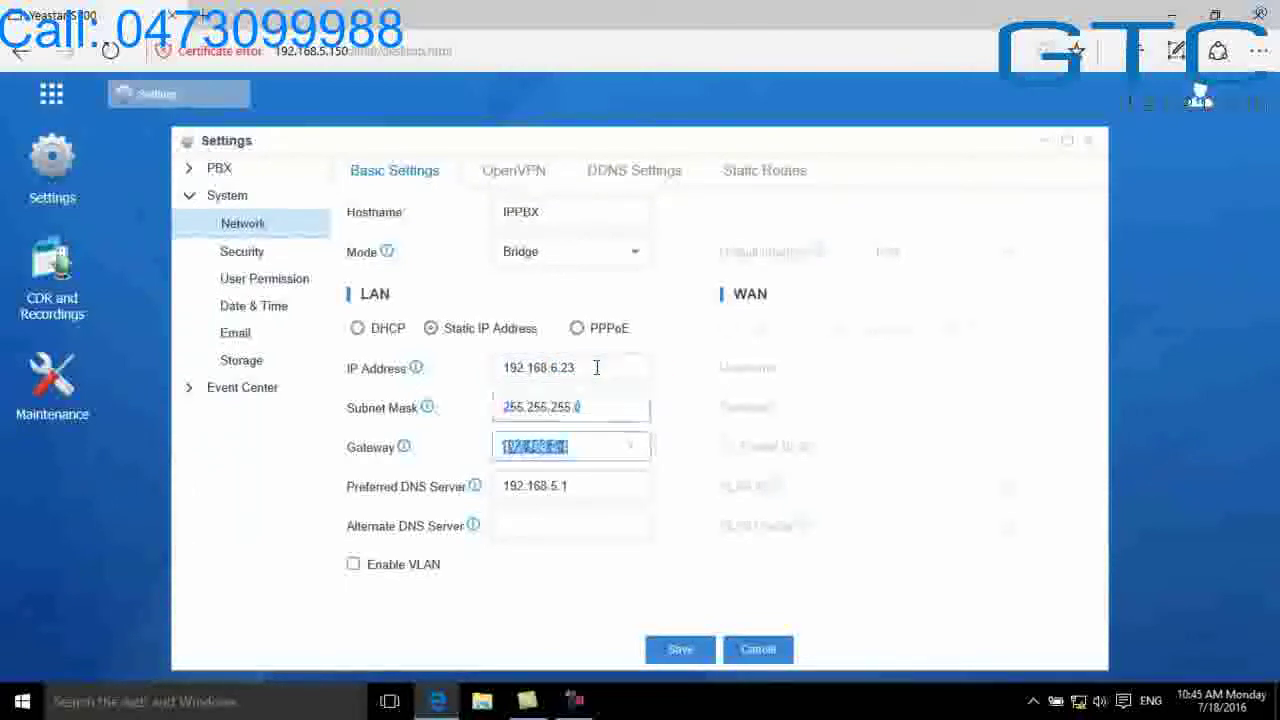
type("192.168")
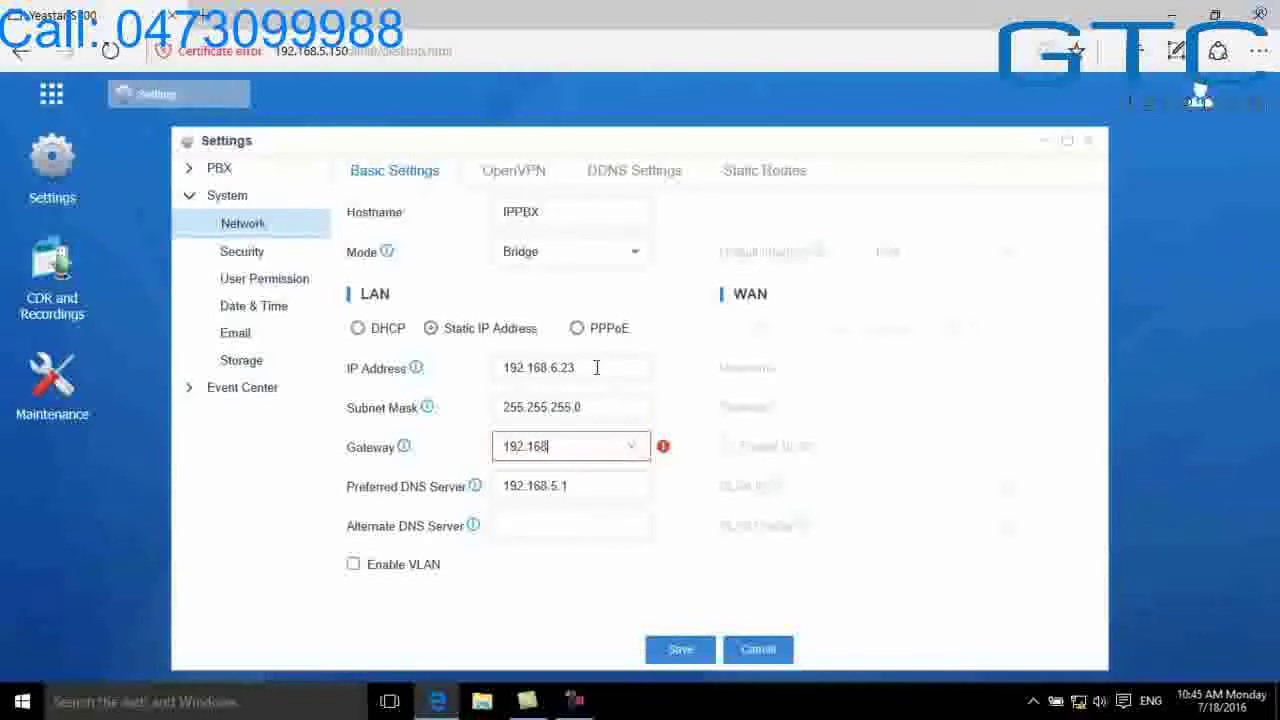
type(".6.1")
key("Tab")
type("192.168.6.1")
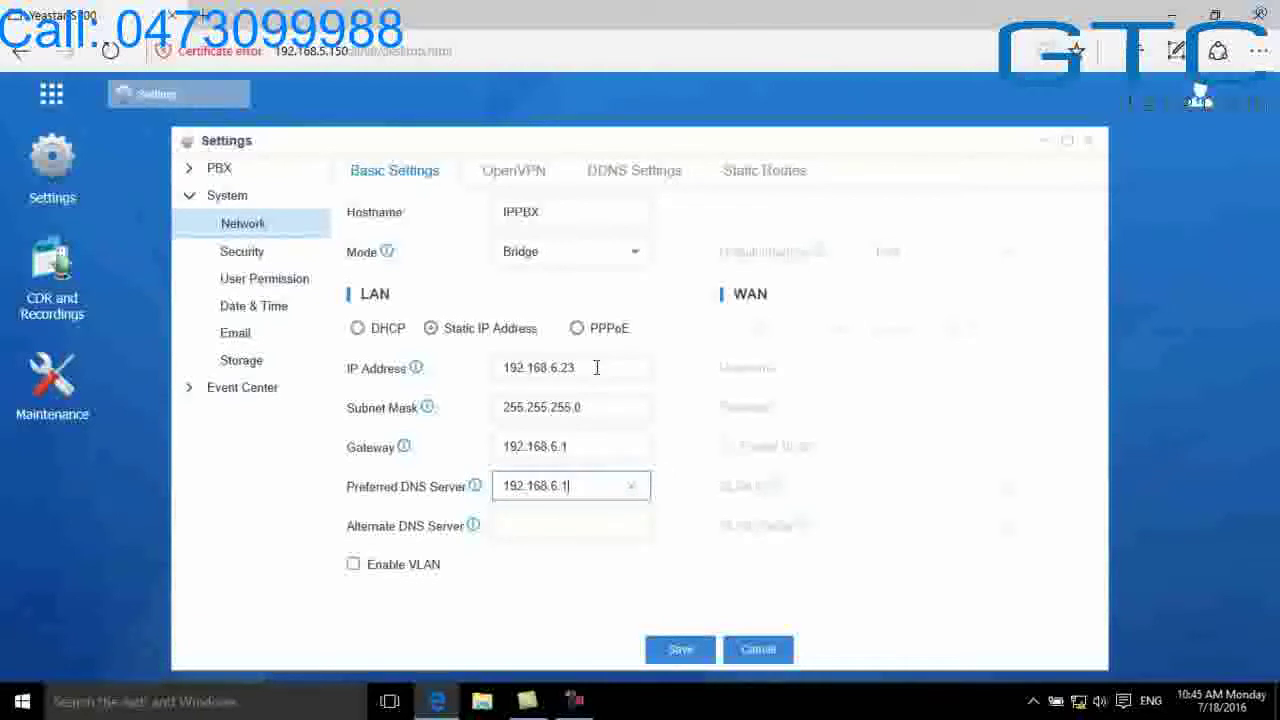
Save the network settings and reboot the PBX to apply them
left_click(675, 652)
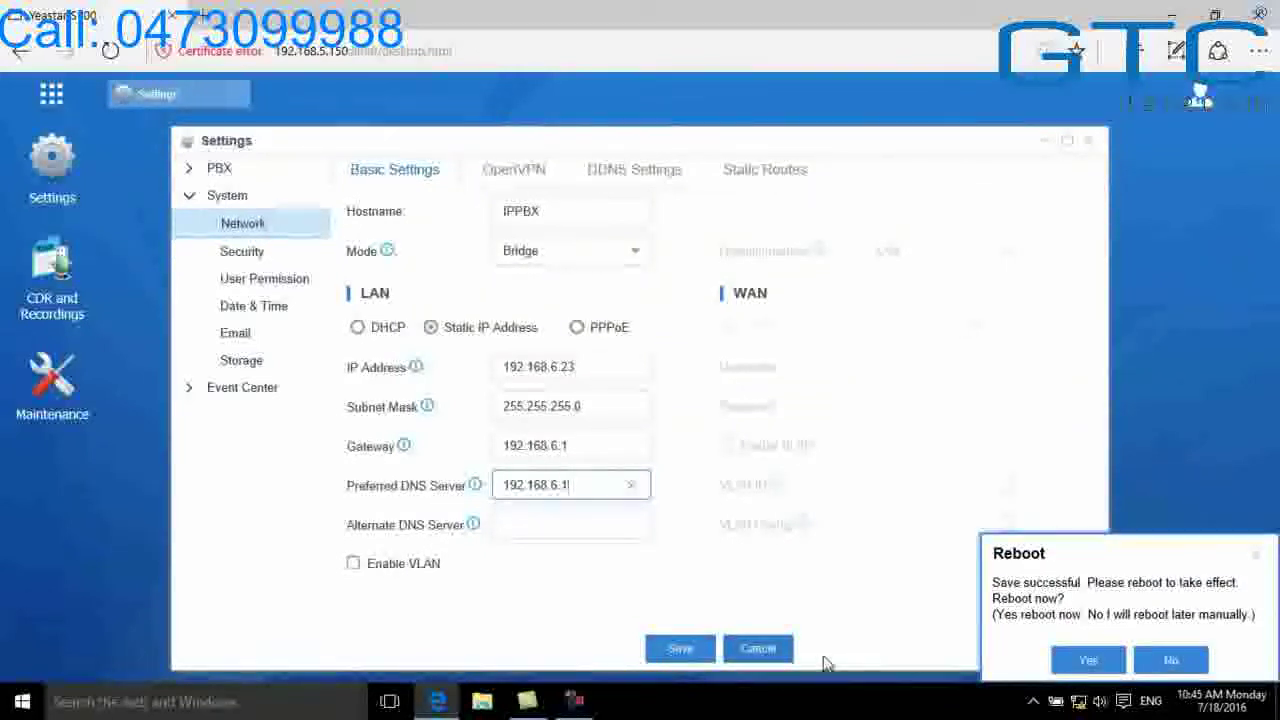
left_click(1088, 662)
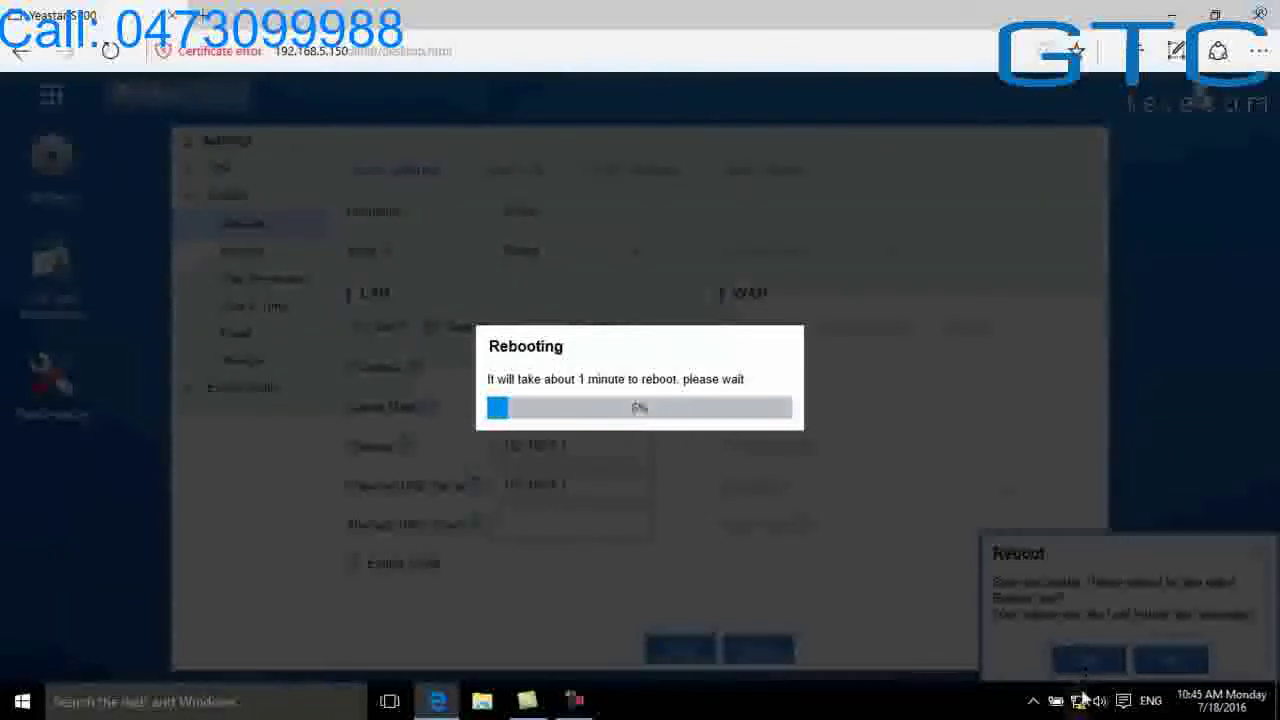
right_click(1085, 698)
Switch the Ethernet adapter to 192.168.6.33 with gateway and DNS 192.168.6.1, saving and closing the windows
left_click(1092, 693)
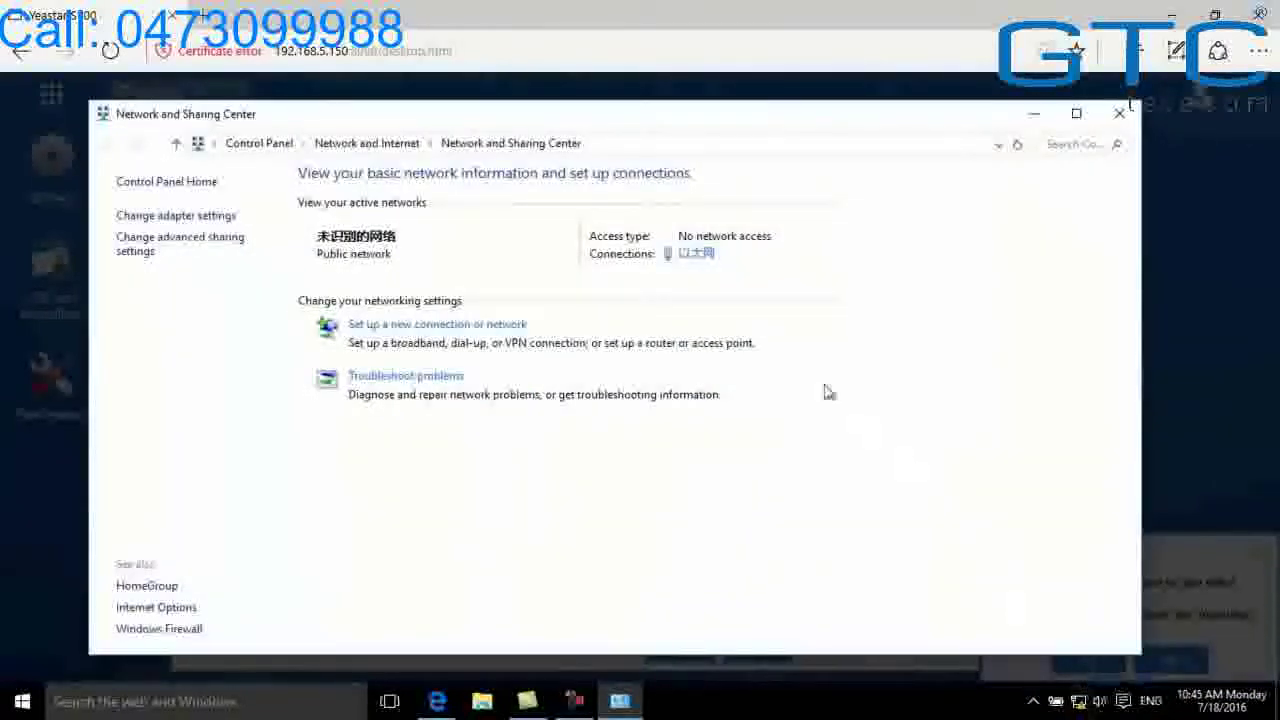
left_click(700, 256)
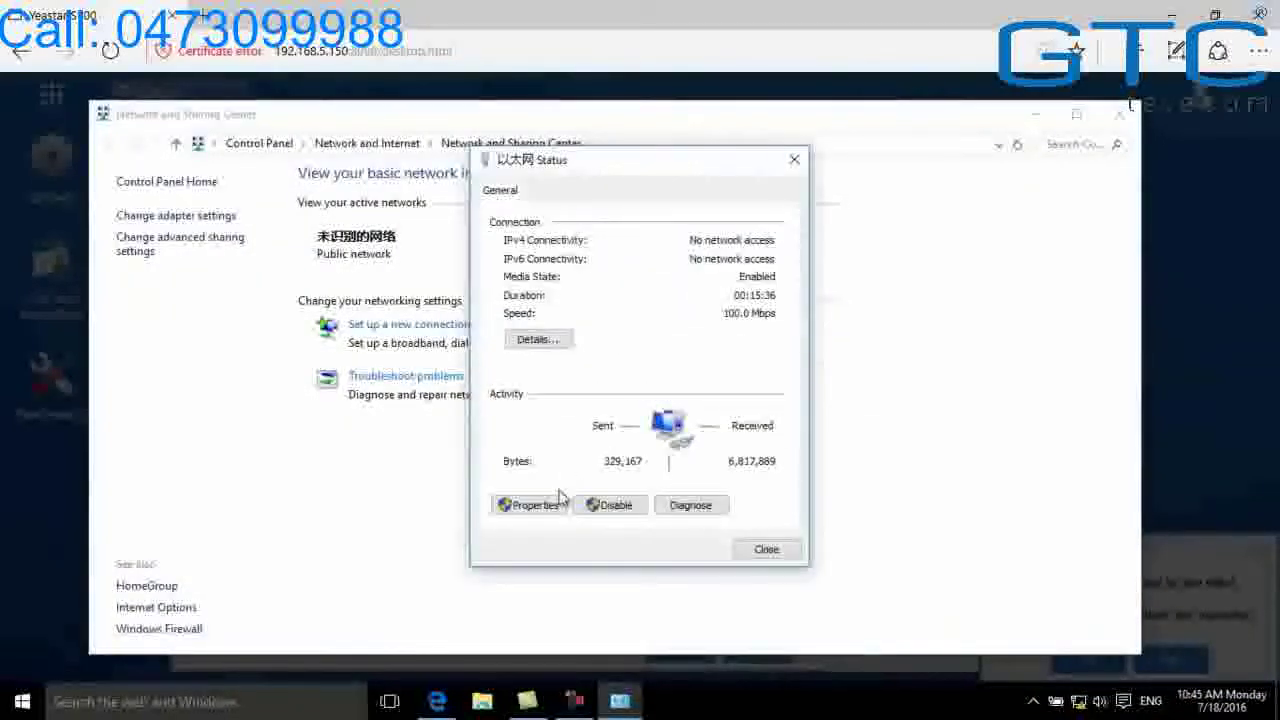
double_click(545, 437)
double_click(784, 404)
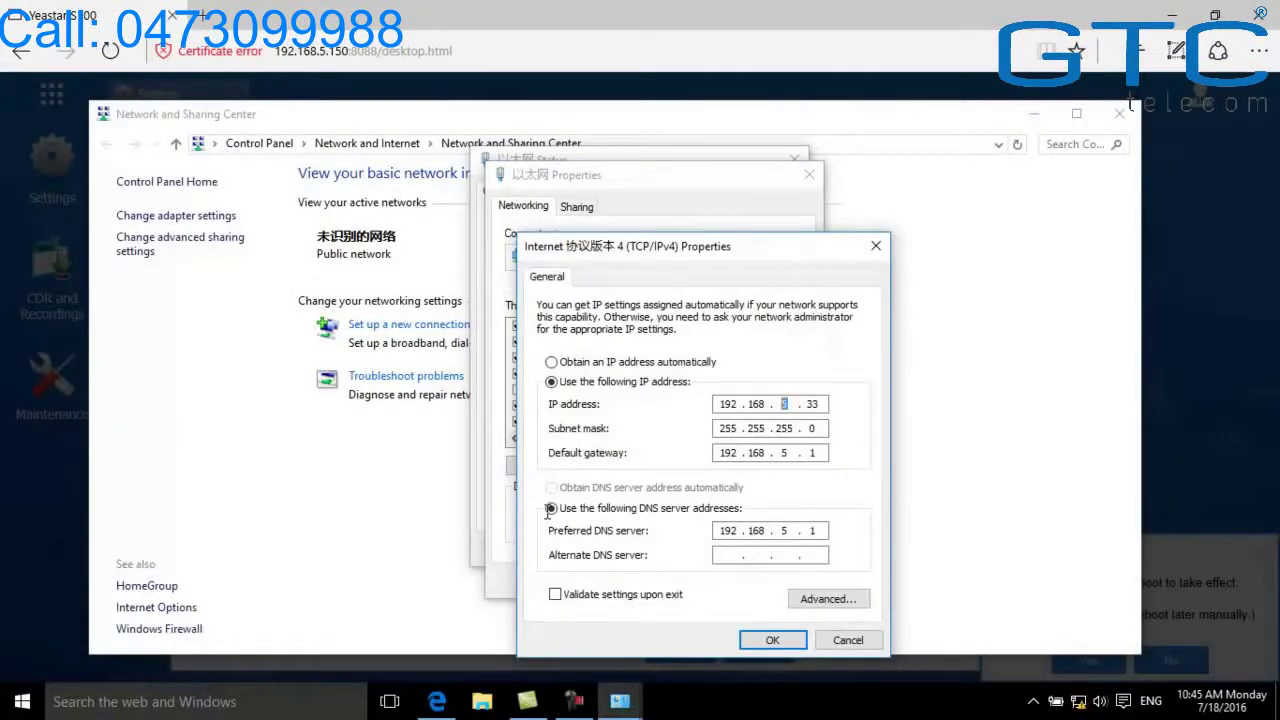
type("6")
key("Return")
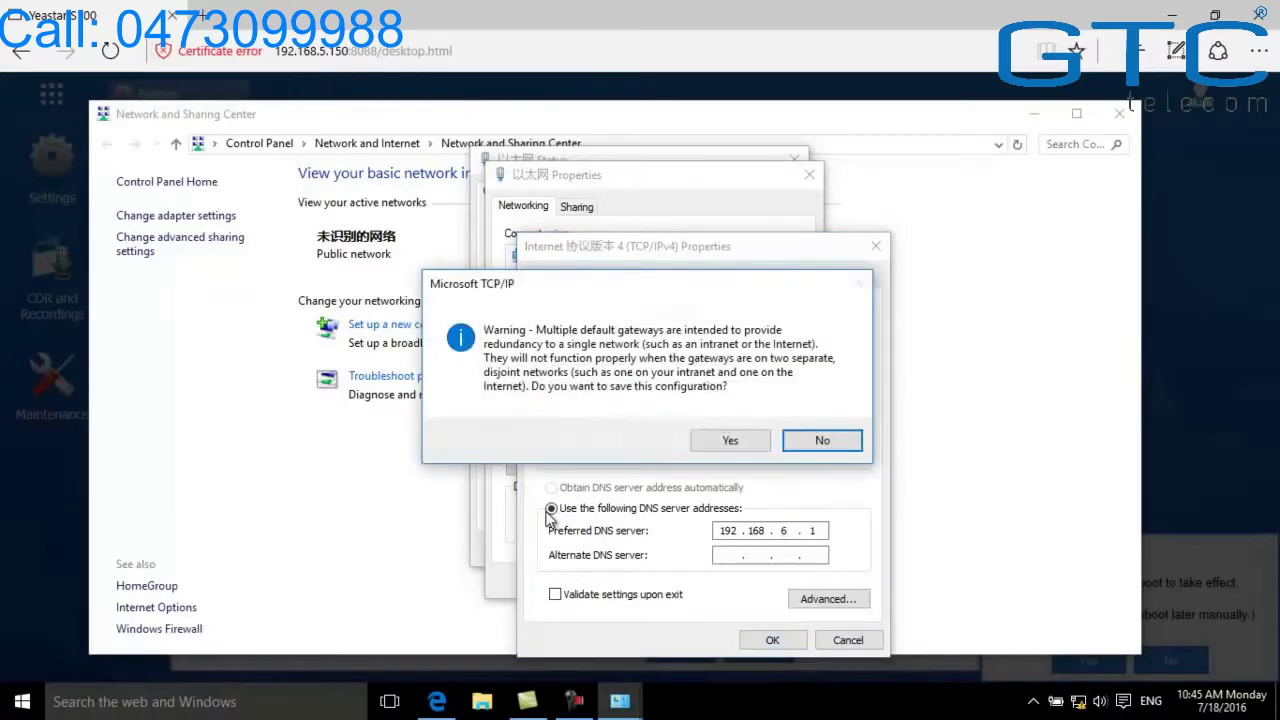
key("Return")
left_click(706, 580)
left_click(761, 549)
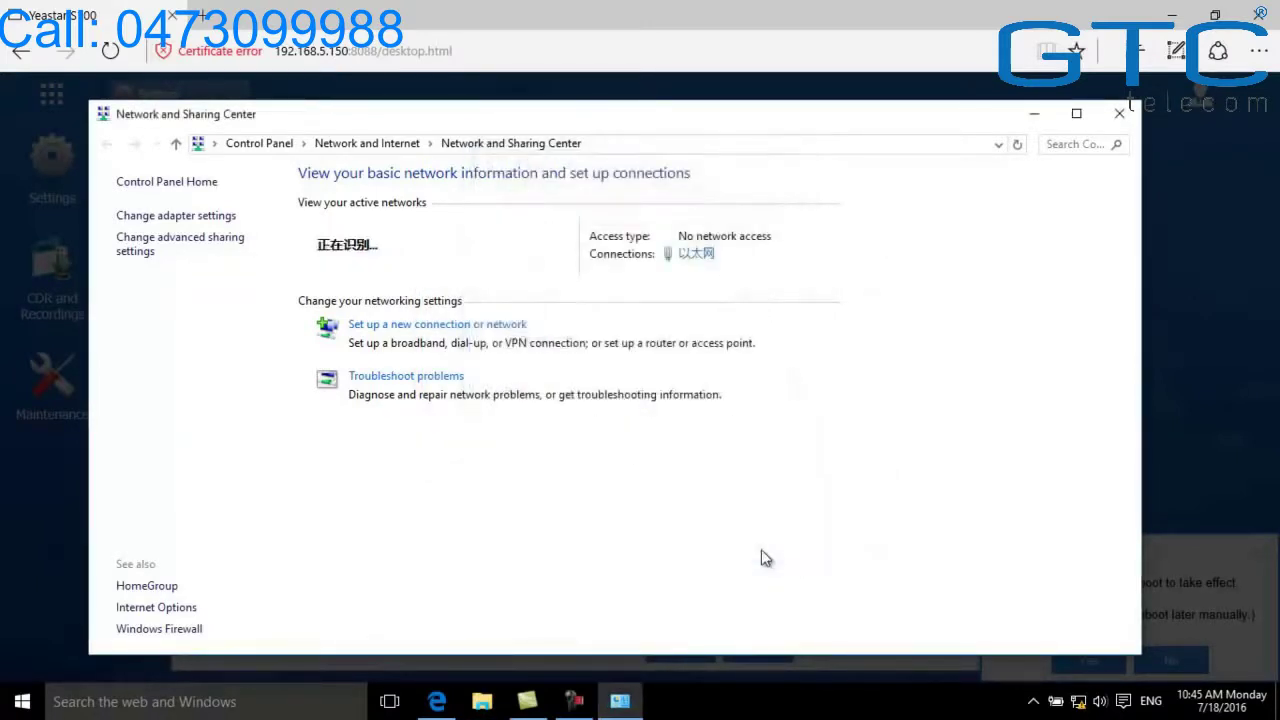
left_click(1119, 113)
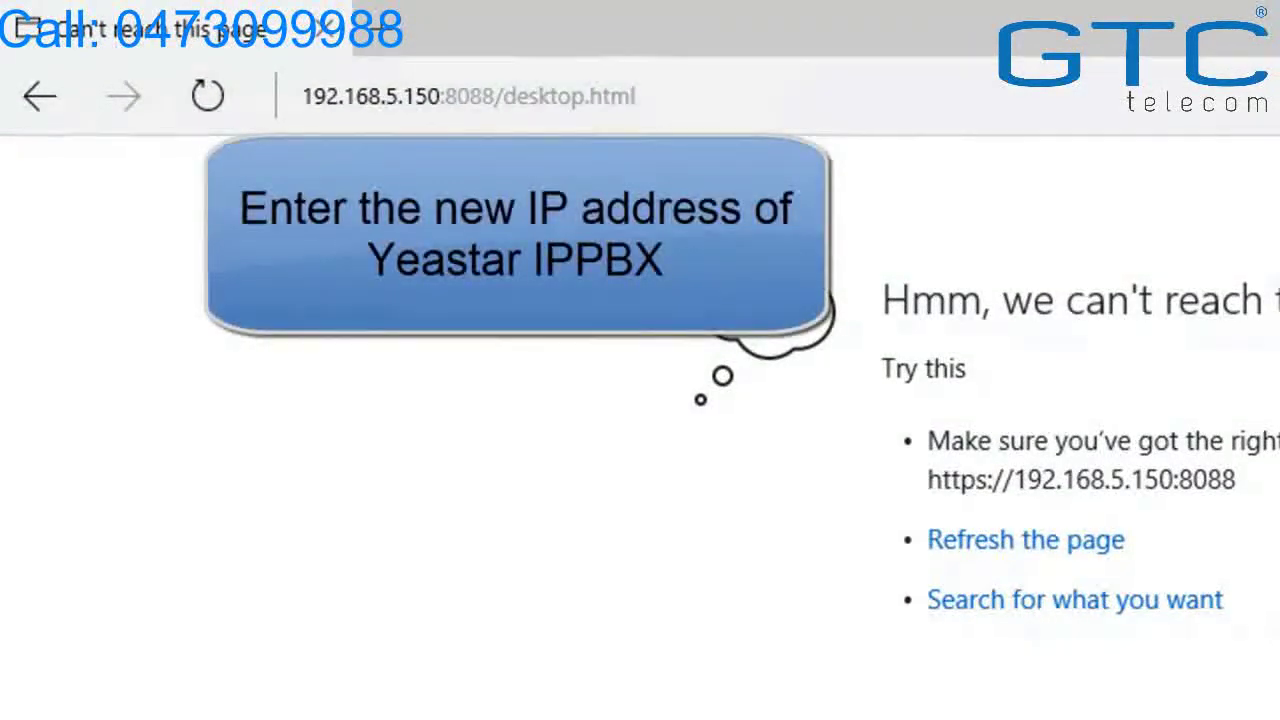
Browse to the PBX's new address 192.168.6.23 and proceed past the certificate warning
left_click(734, 97)
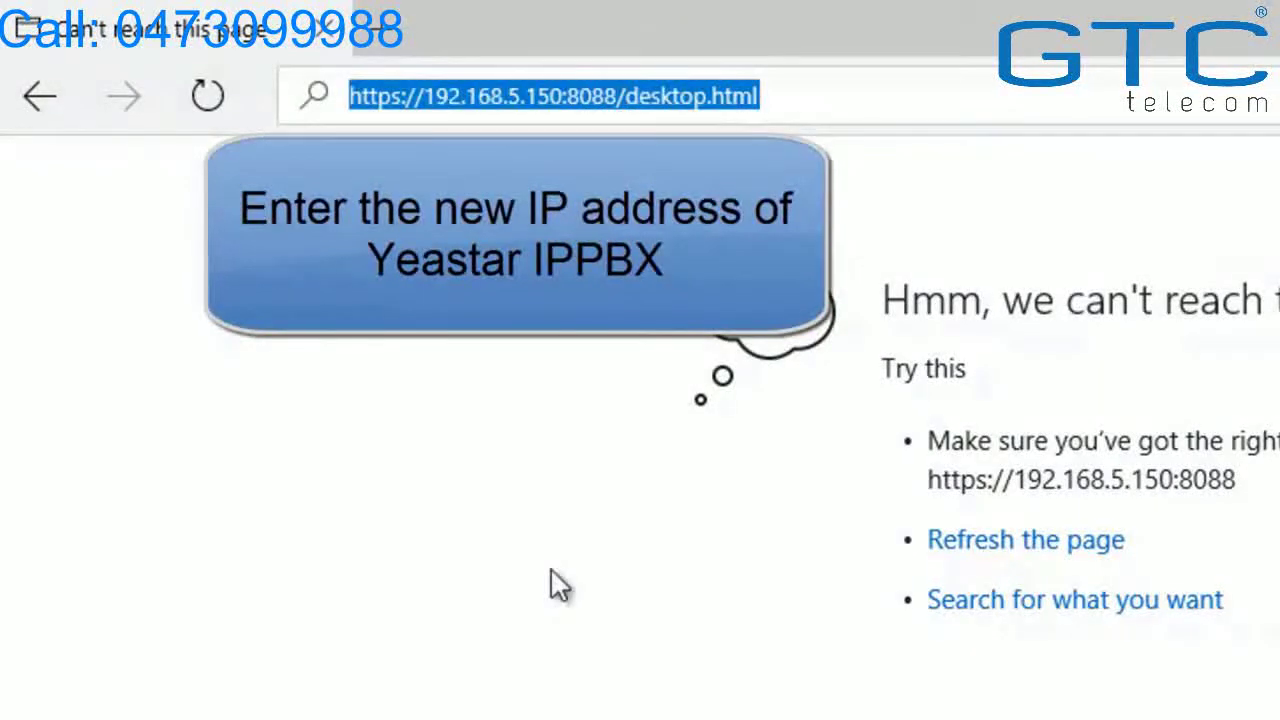
type("192")
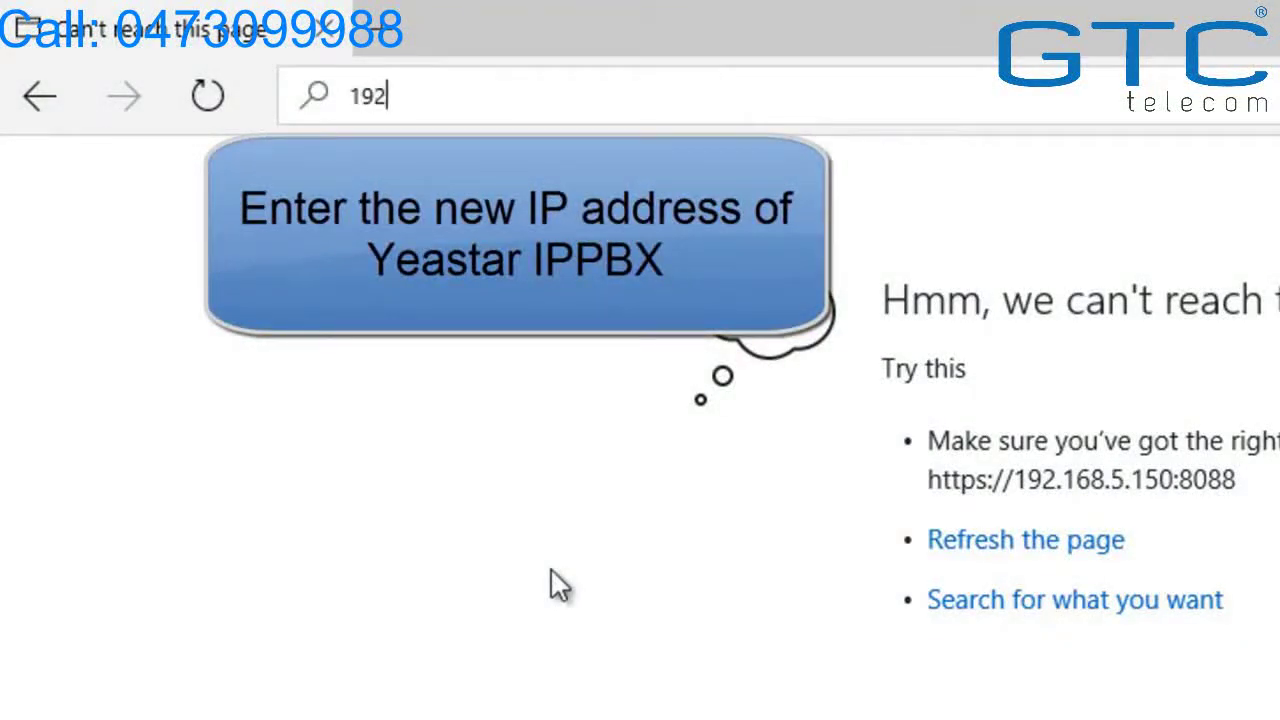
type(".168.6.23")
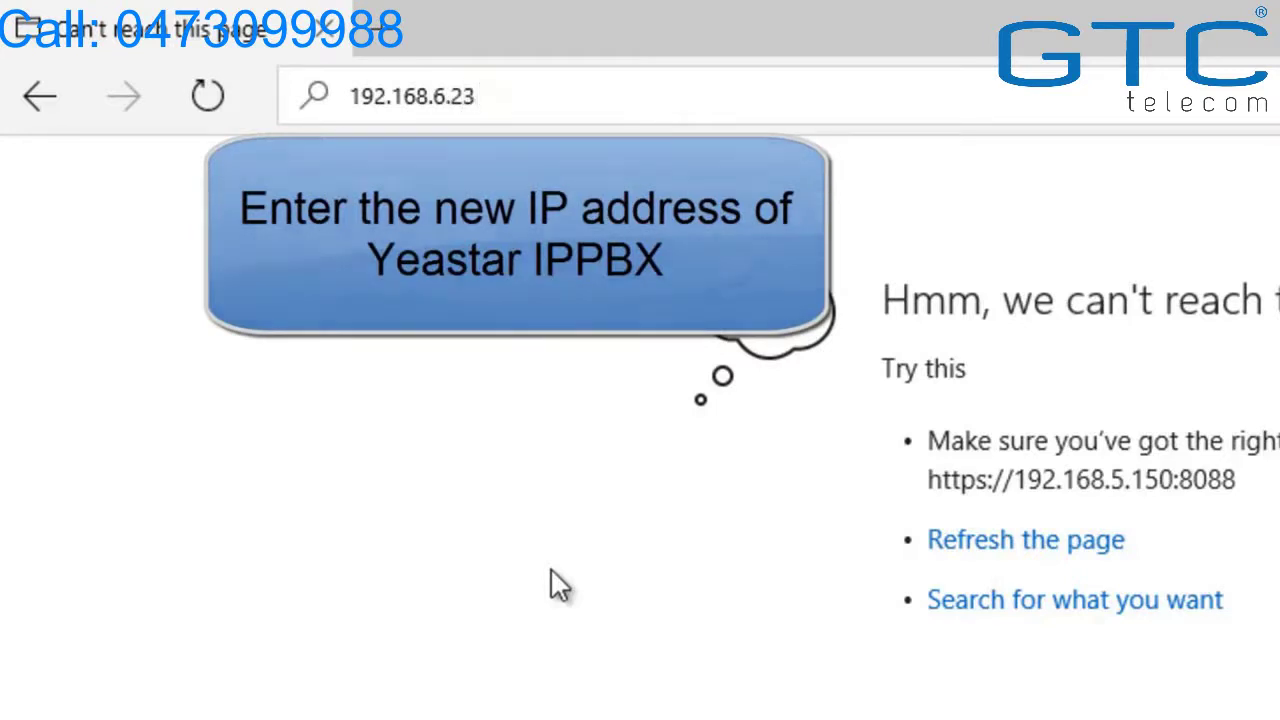
key("Return")
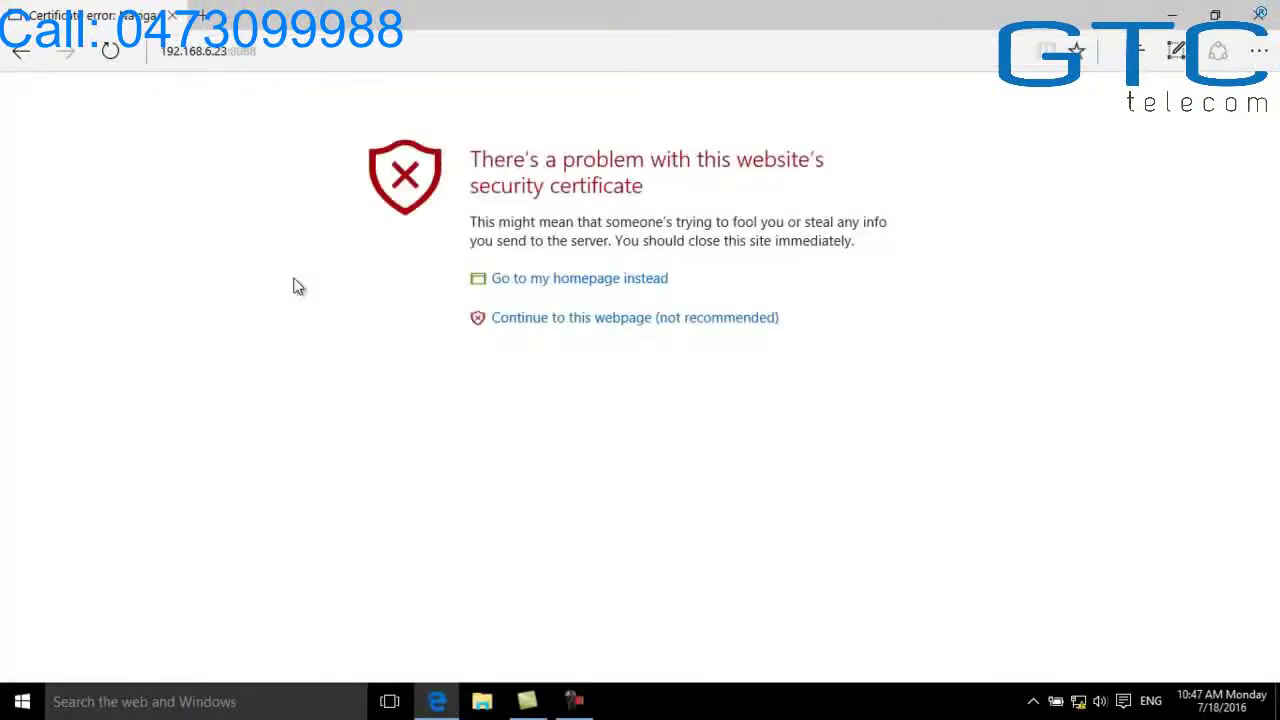
left_click(517, 320)
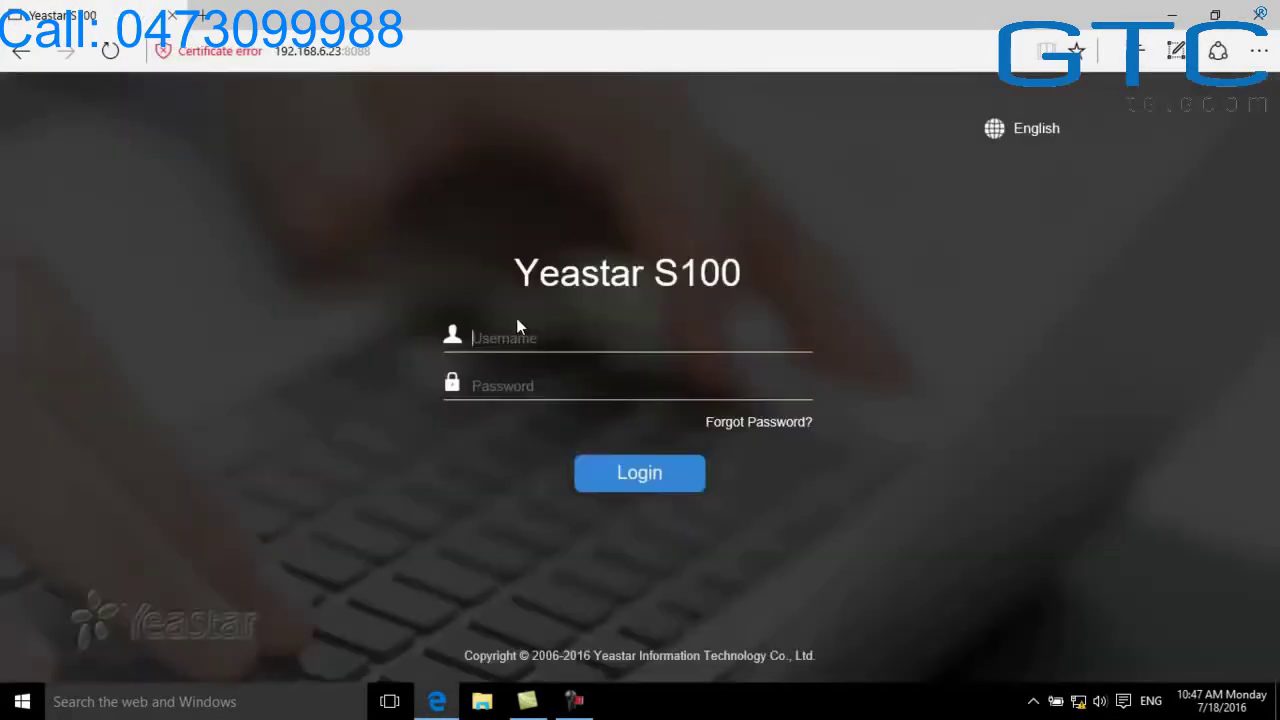
Log in to the PBX with the admin username and password
type("admin")
key("Caps_Lock")
type("•••••")
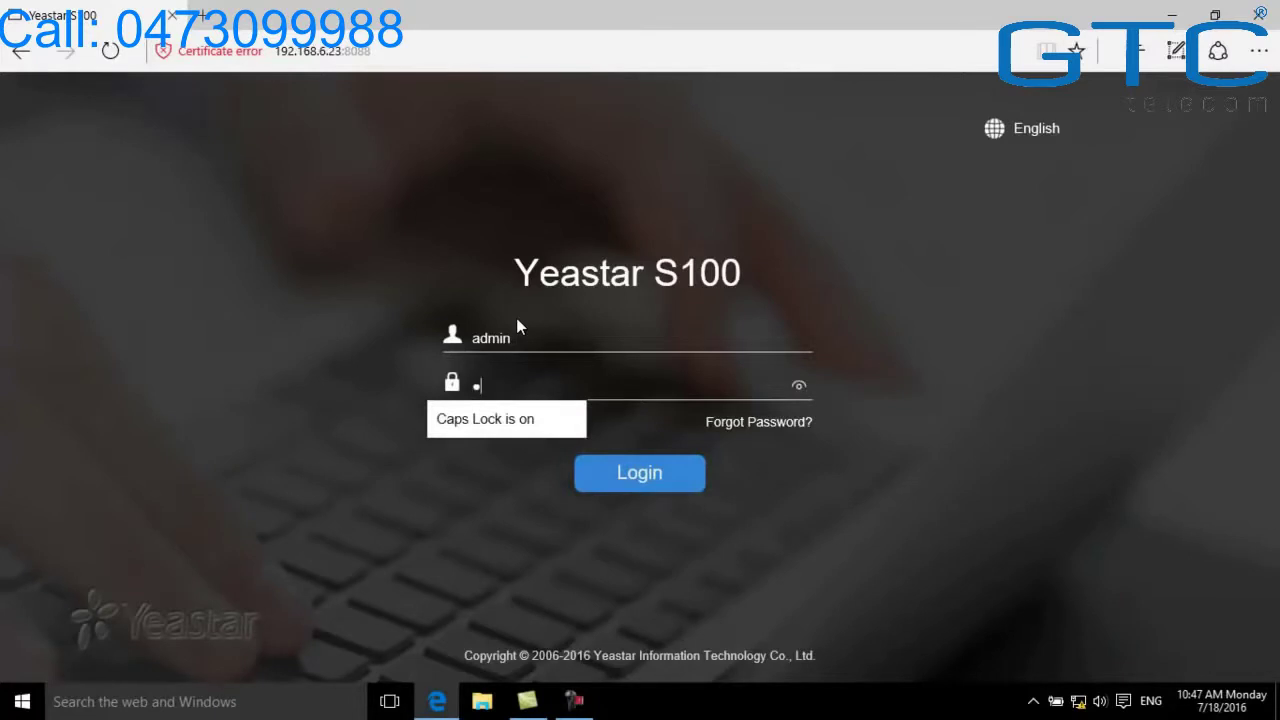
type("••••")
key("Caps_Lock")
left_click(611, 482)
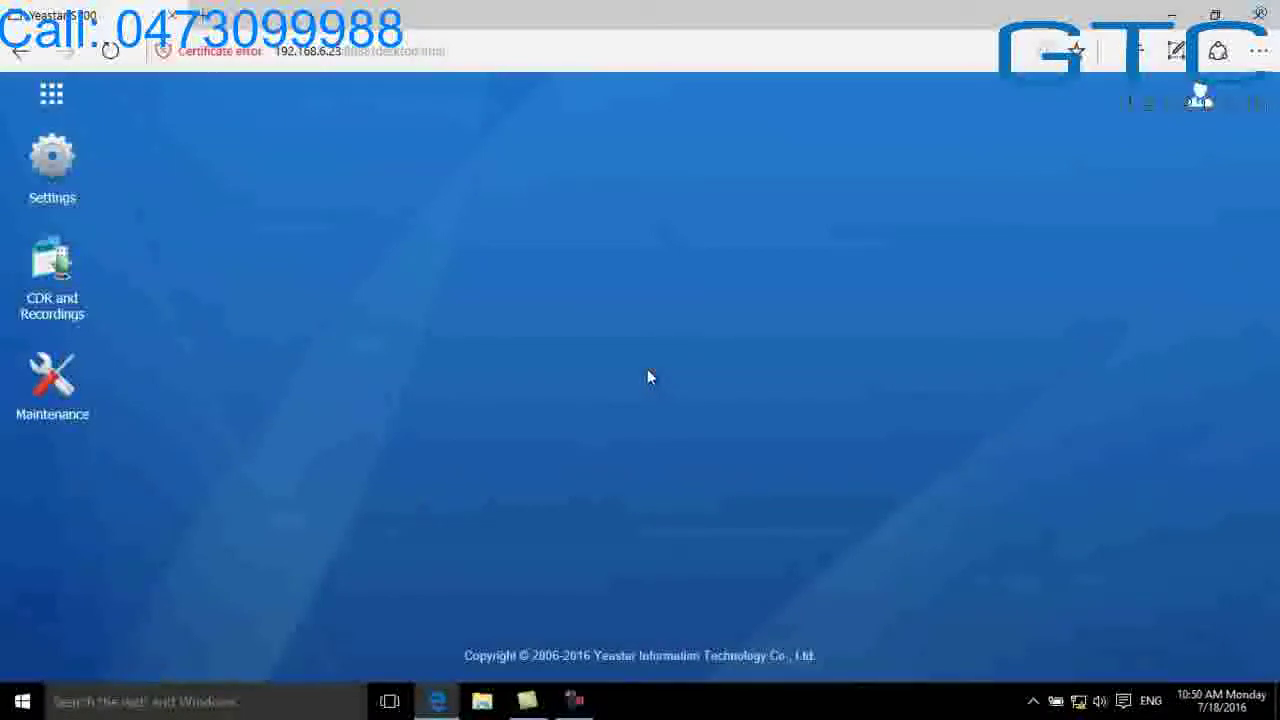
In PBX General settings, change the User Extensions range from 1000 to 8001–8999 and save
left_click(68, 166)
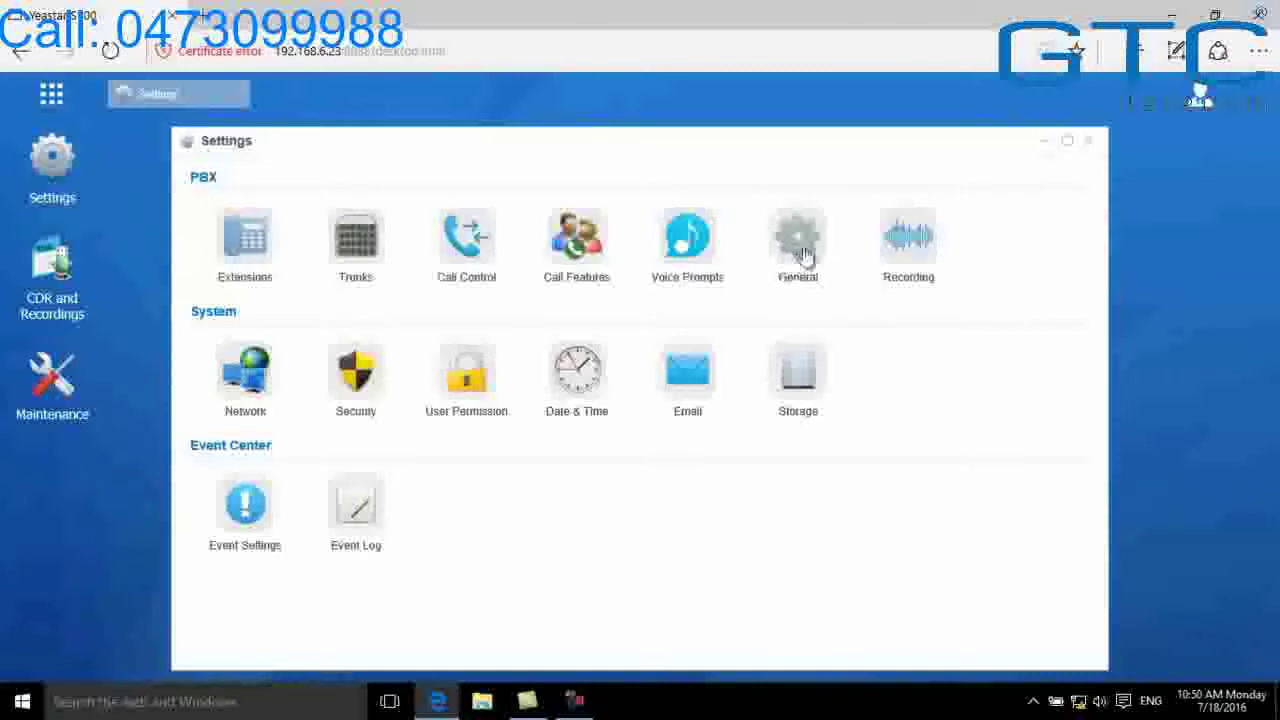
left_click(810, 255)
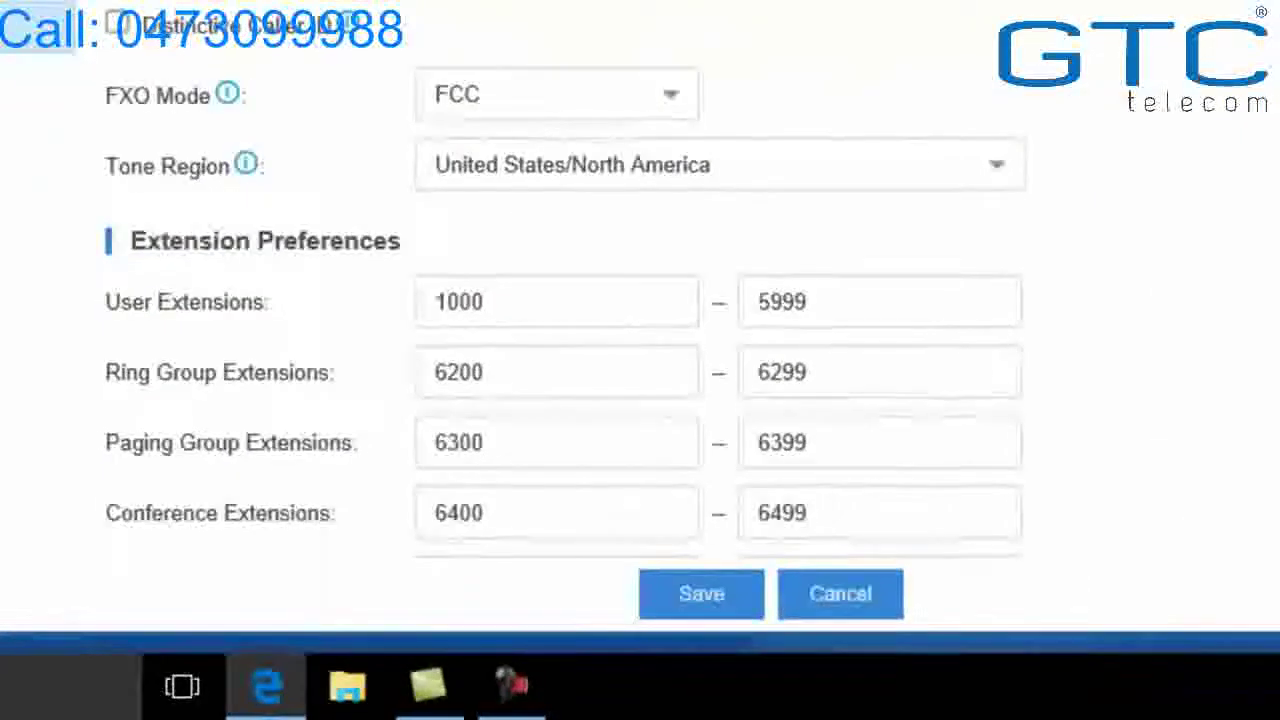
left_click(517, 300)
left_click_drag(517, 300, 417, 300)
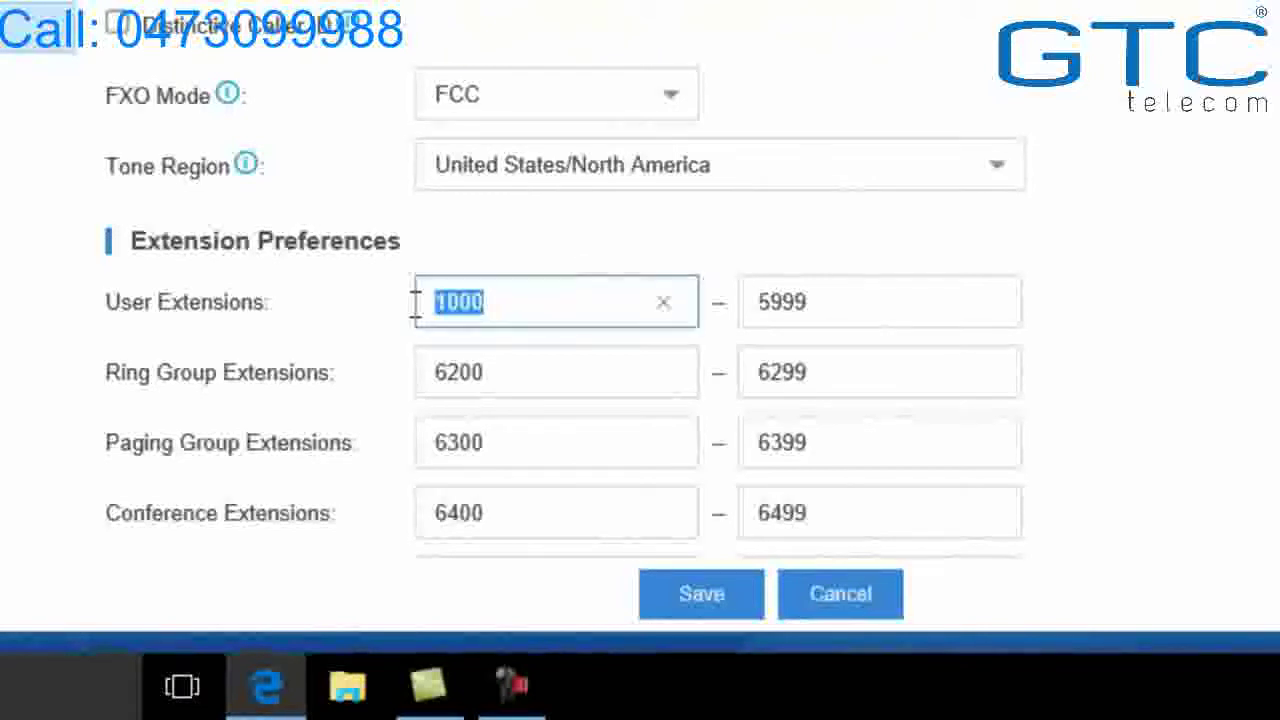
type("8001")
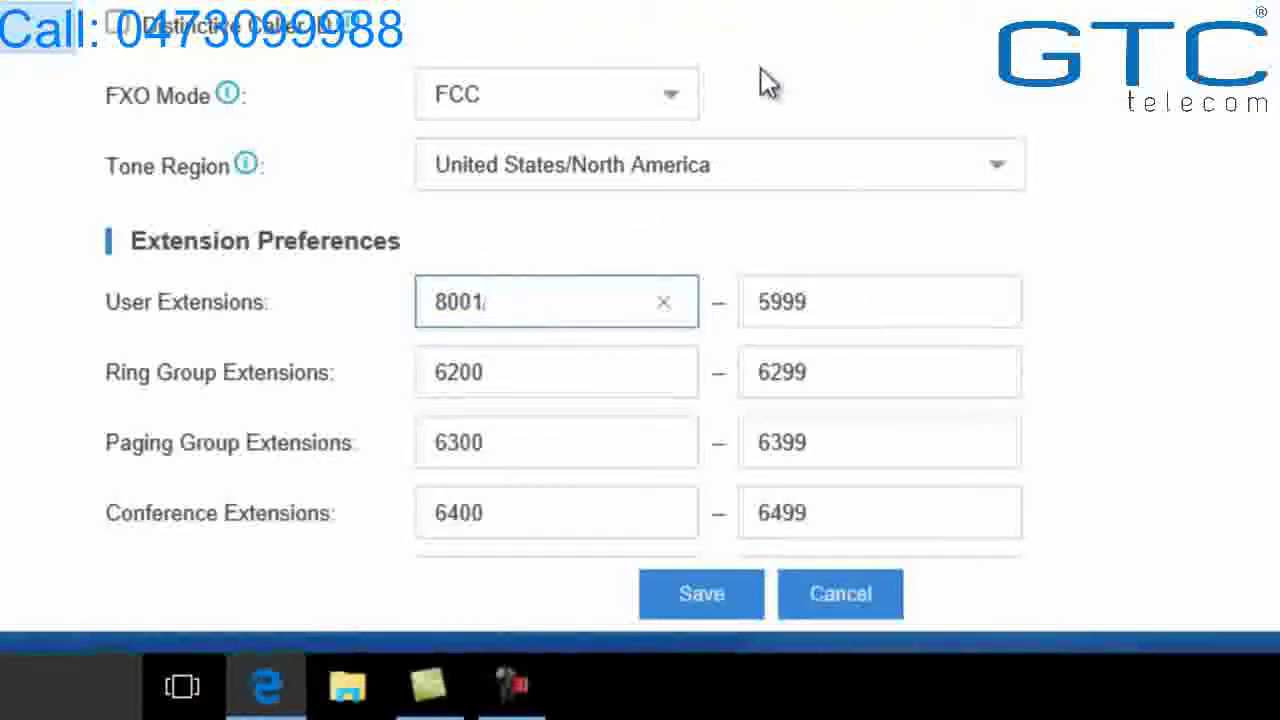
key("Tab")
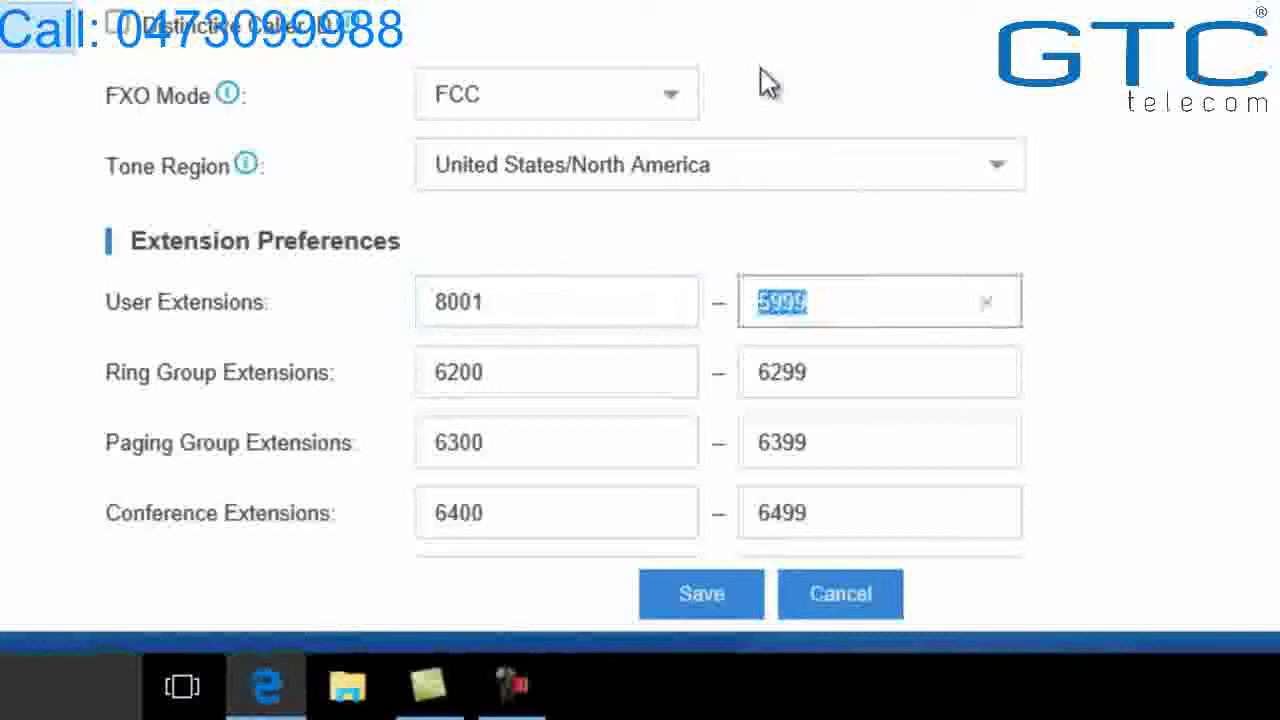
type("8999")
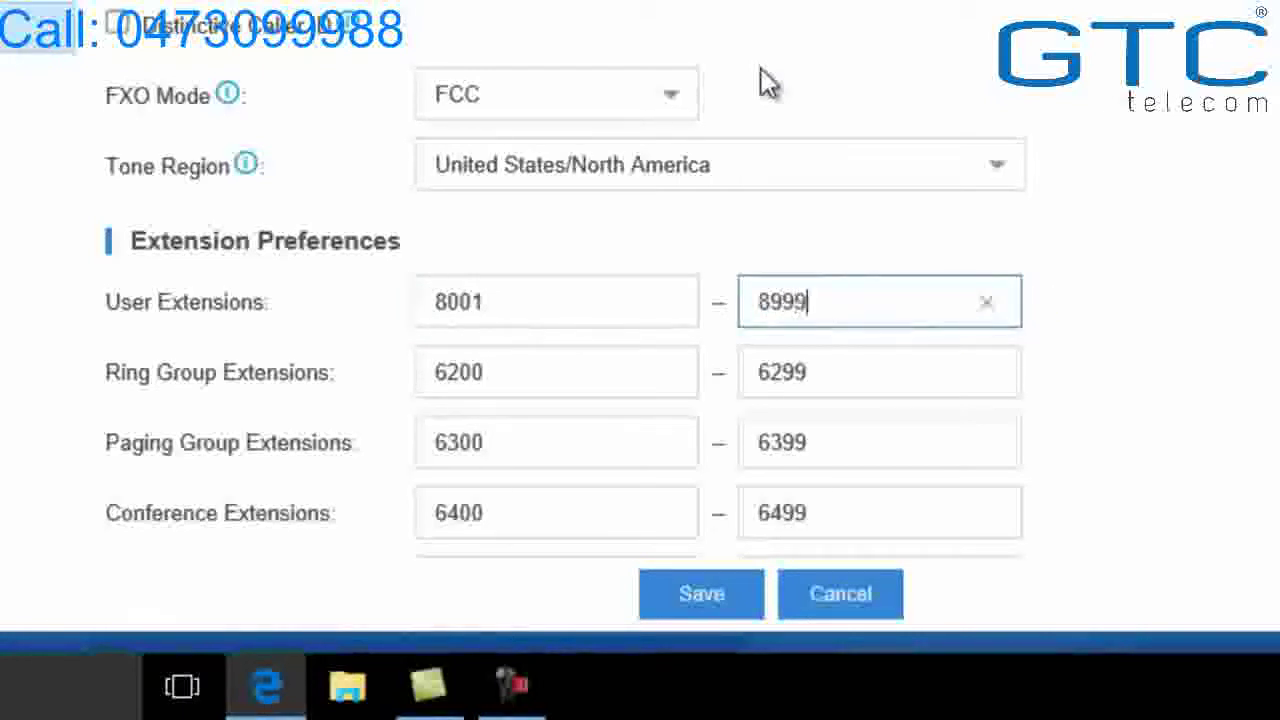
left_click(768, 84)
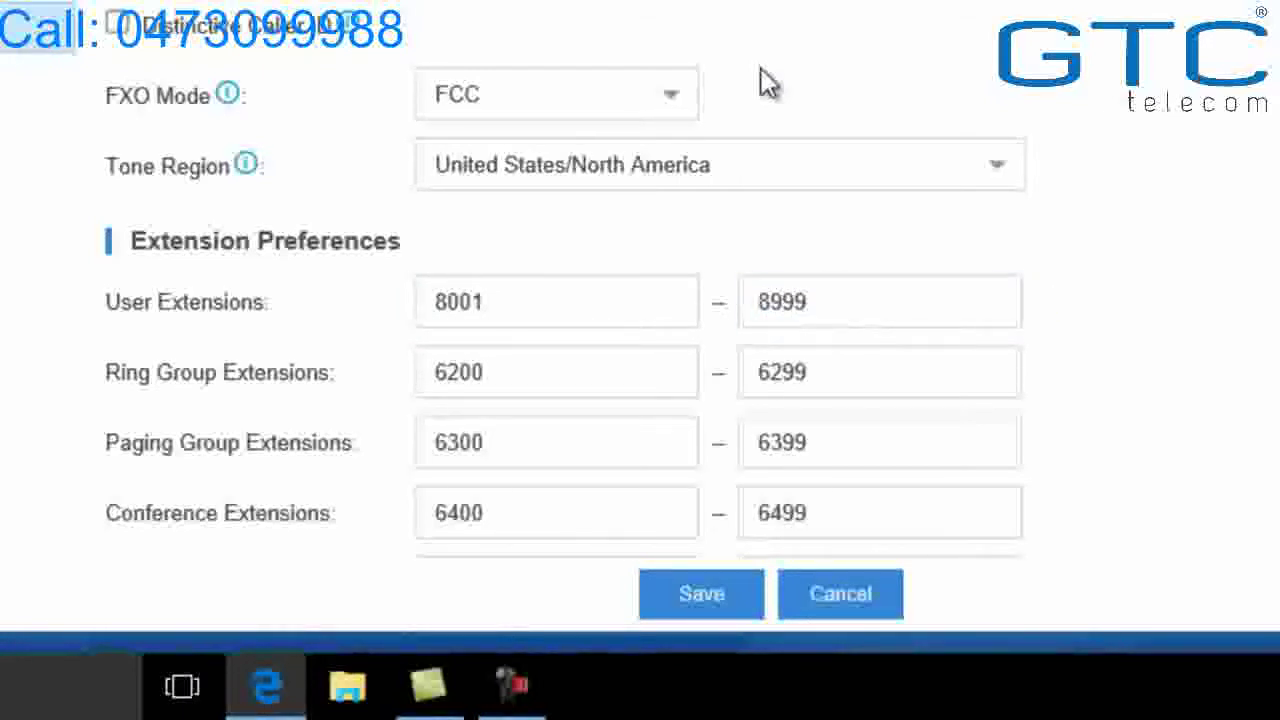
left_click(700, 600)
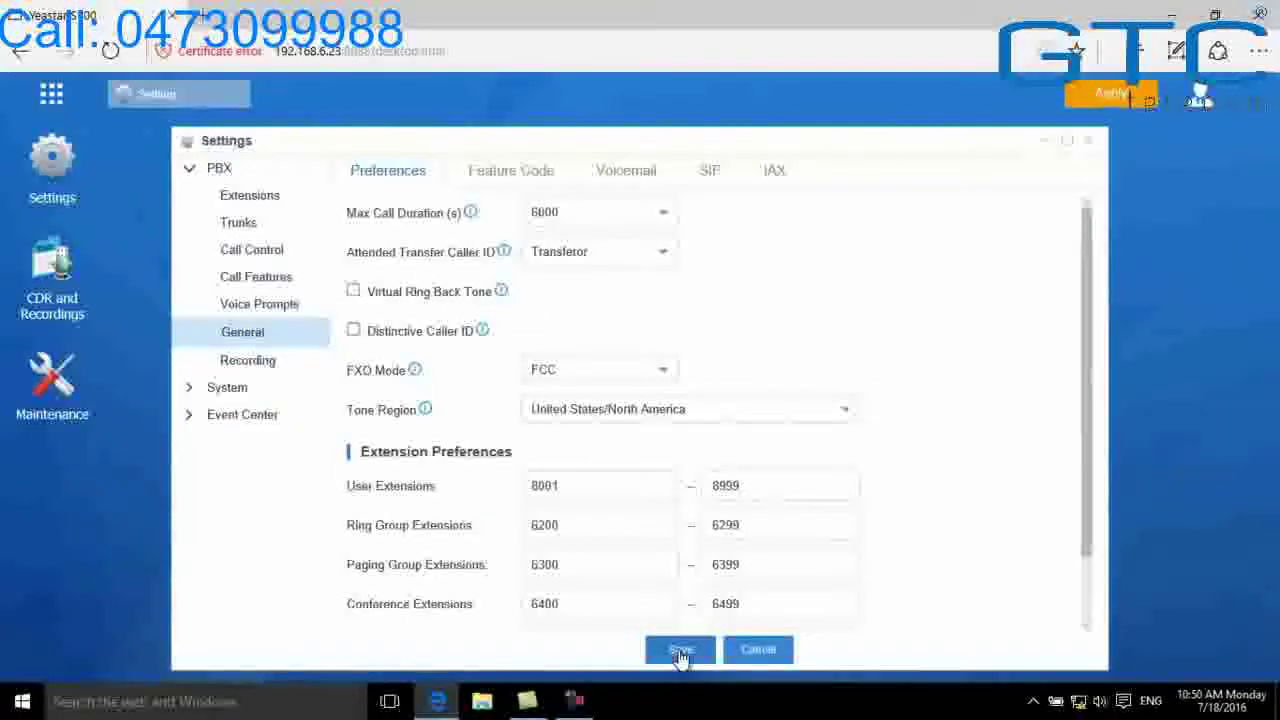
Select and delete all seven default extensions, 1000 through 1006, from the Extensions list
left_click(275, 204)
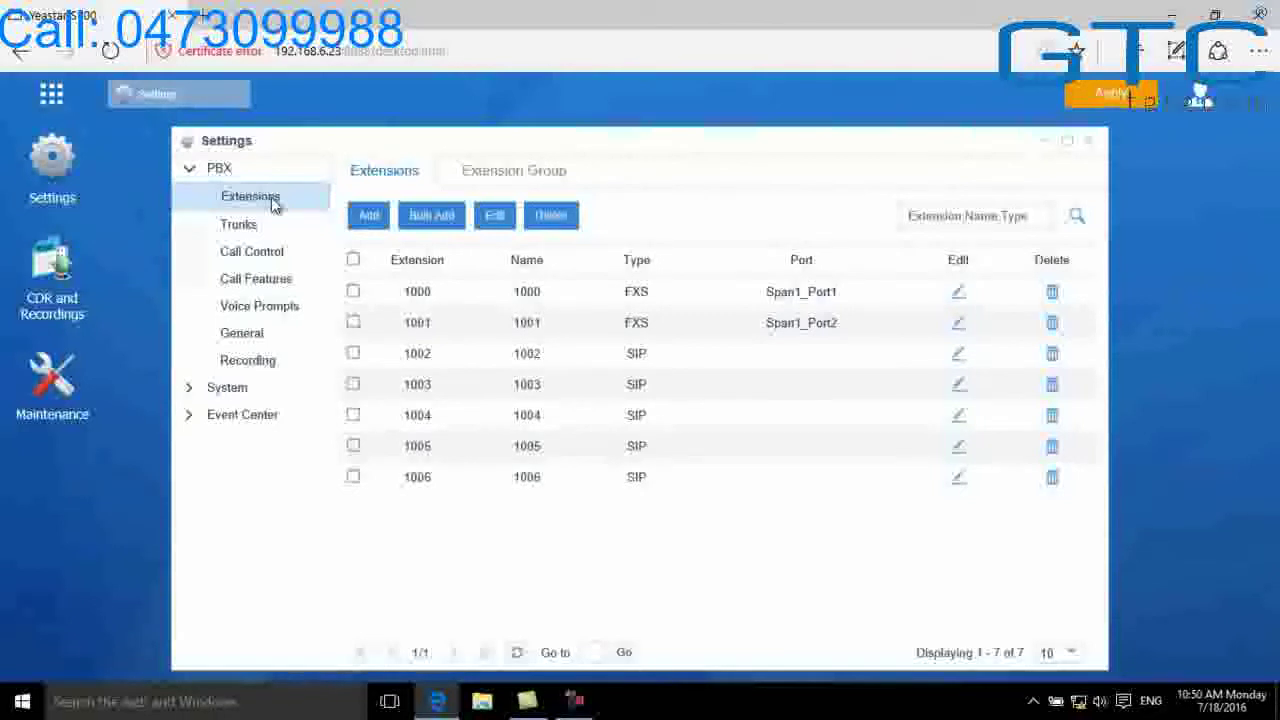
left_click(353, 260)
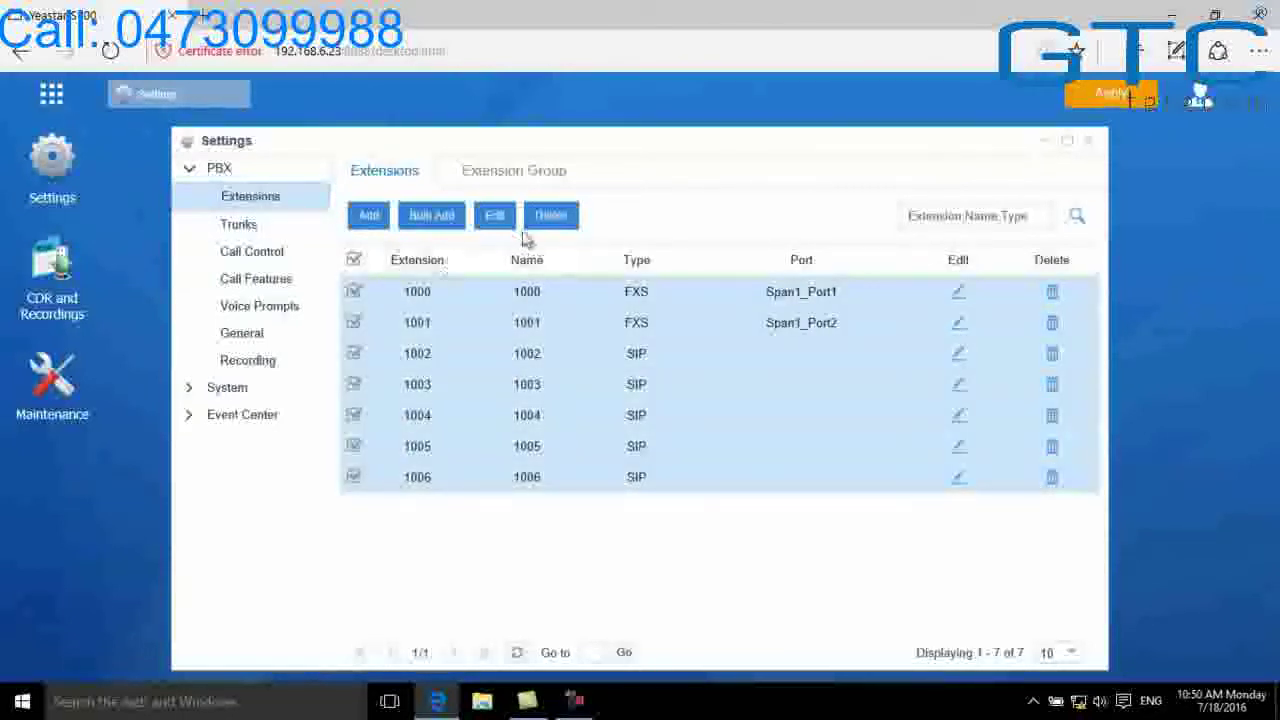
left_click(552, 218)
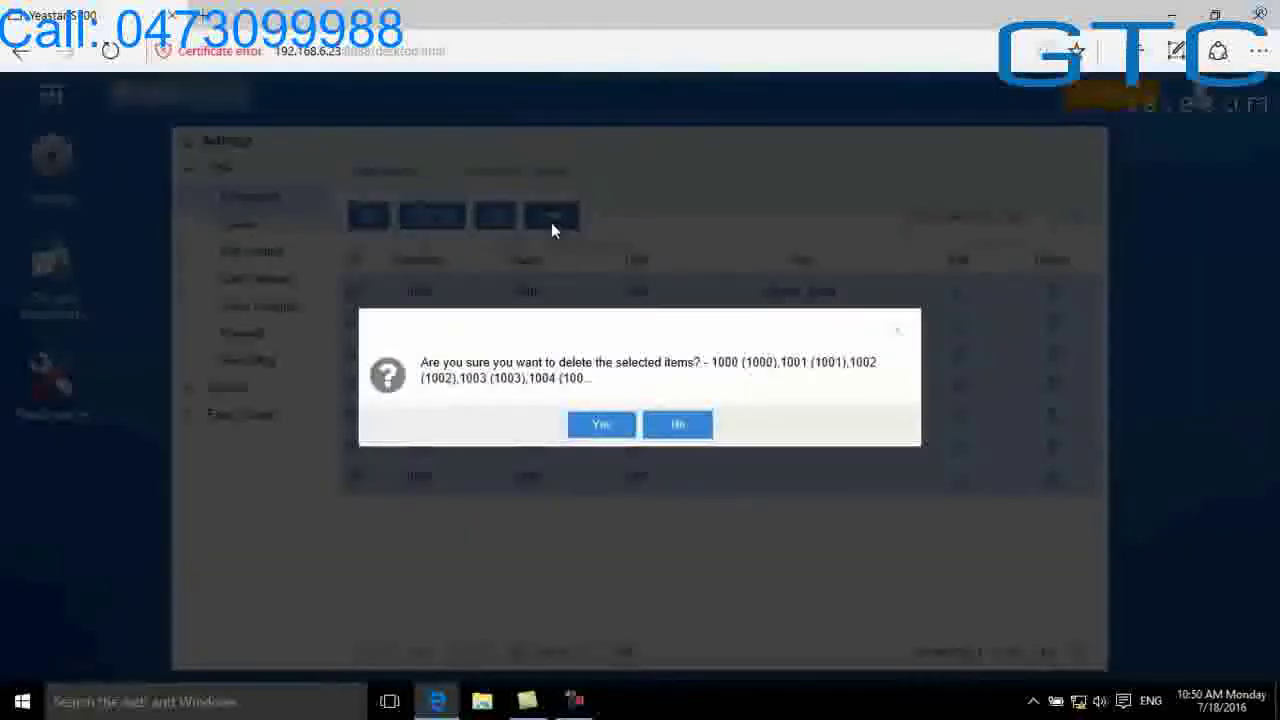
left_click(589, 437)
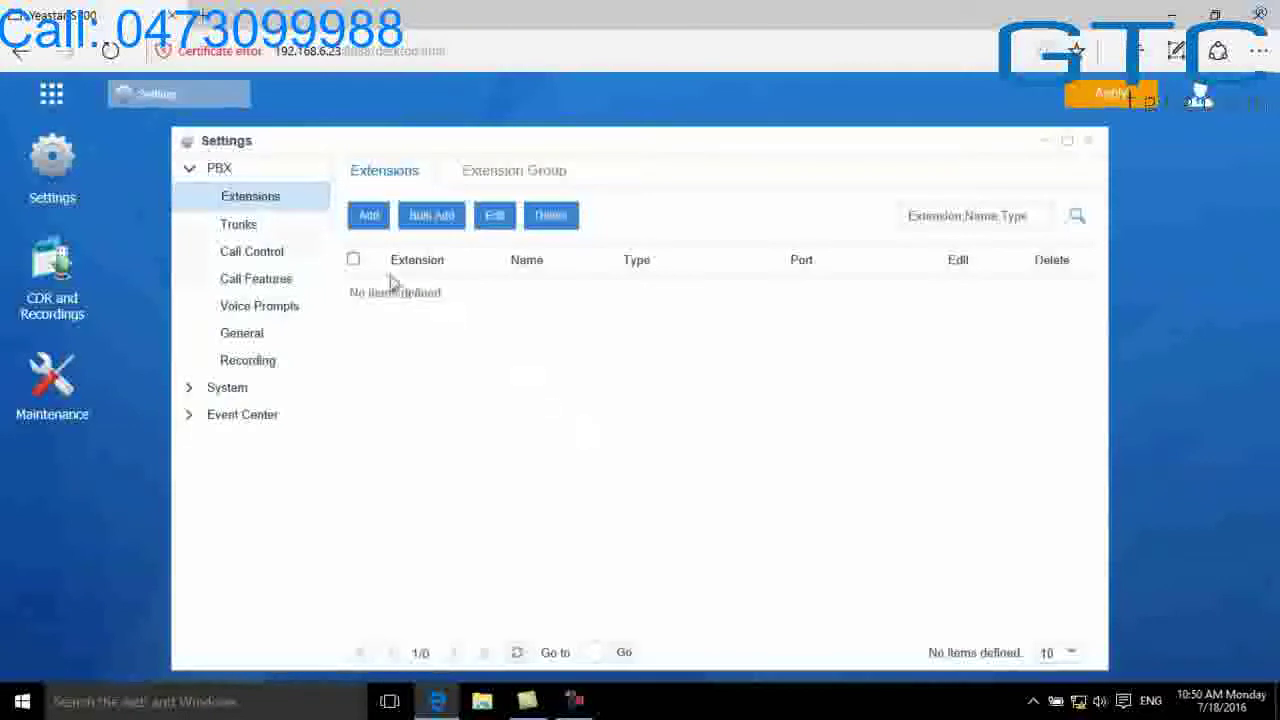
Start a new extension and raise its concurrent registrations to 5
left_click(368, 216)
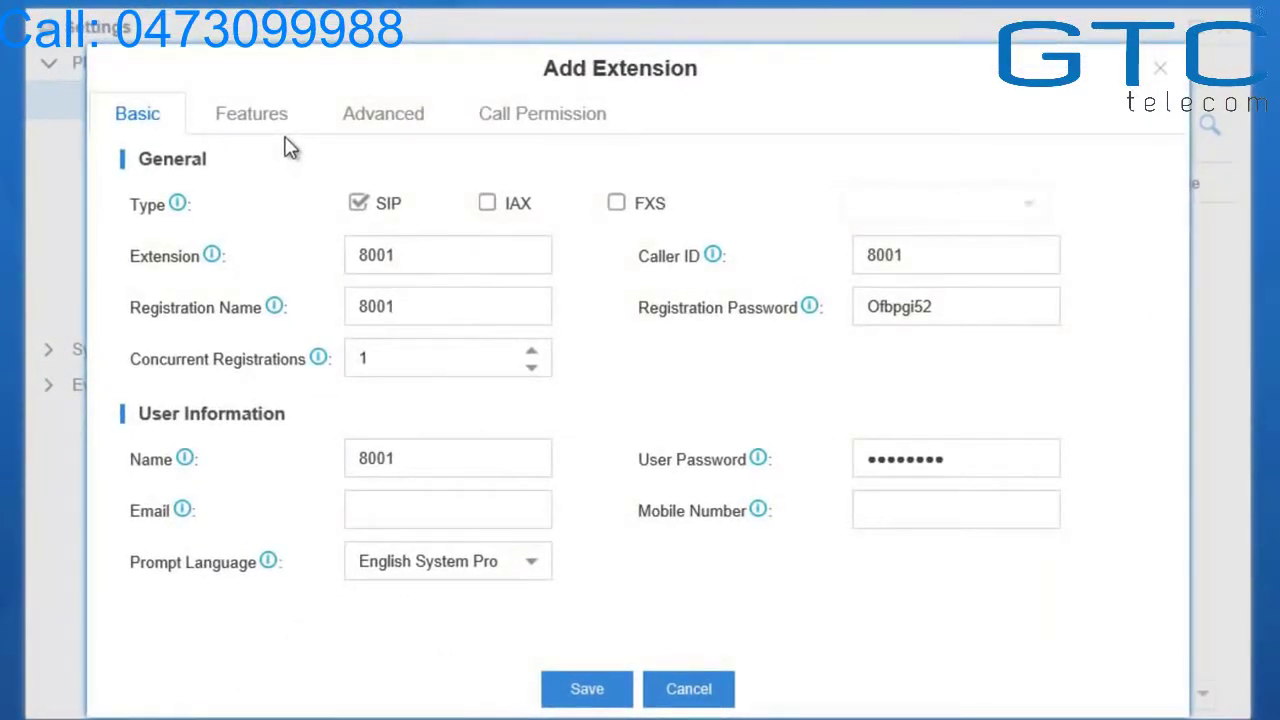
left_click(489, 212)
left_click(617, 208)
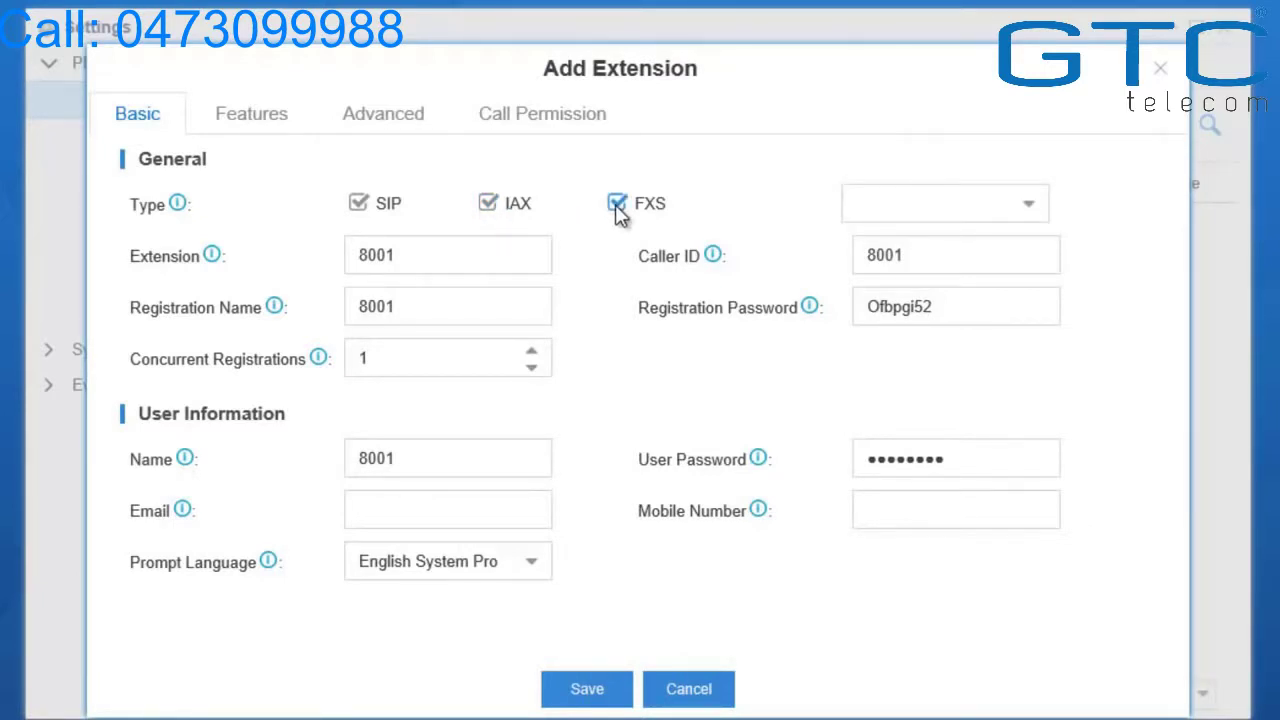
left_click(617, 210)
left_click(488, 210)
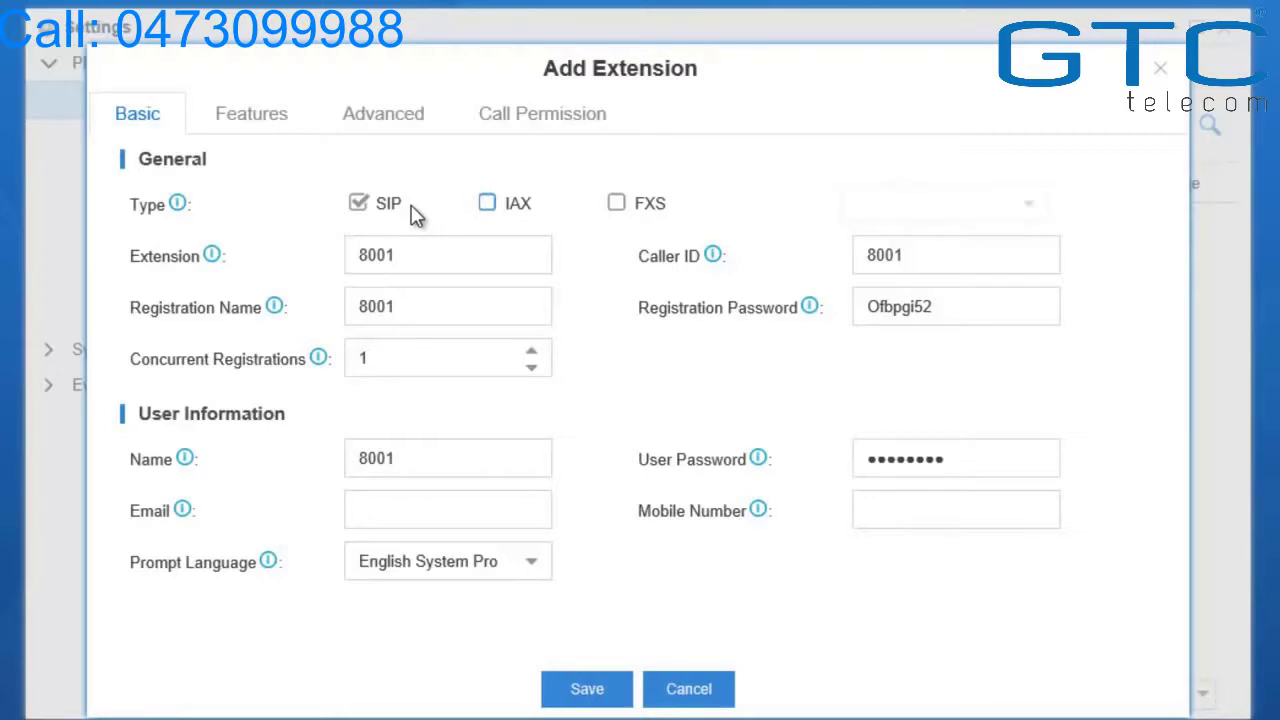
left_click(532, 352)
left_click(532, 352)
left_click(533, 352)
left_click(533, 352)
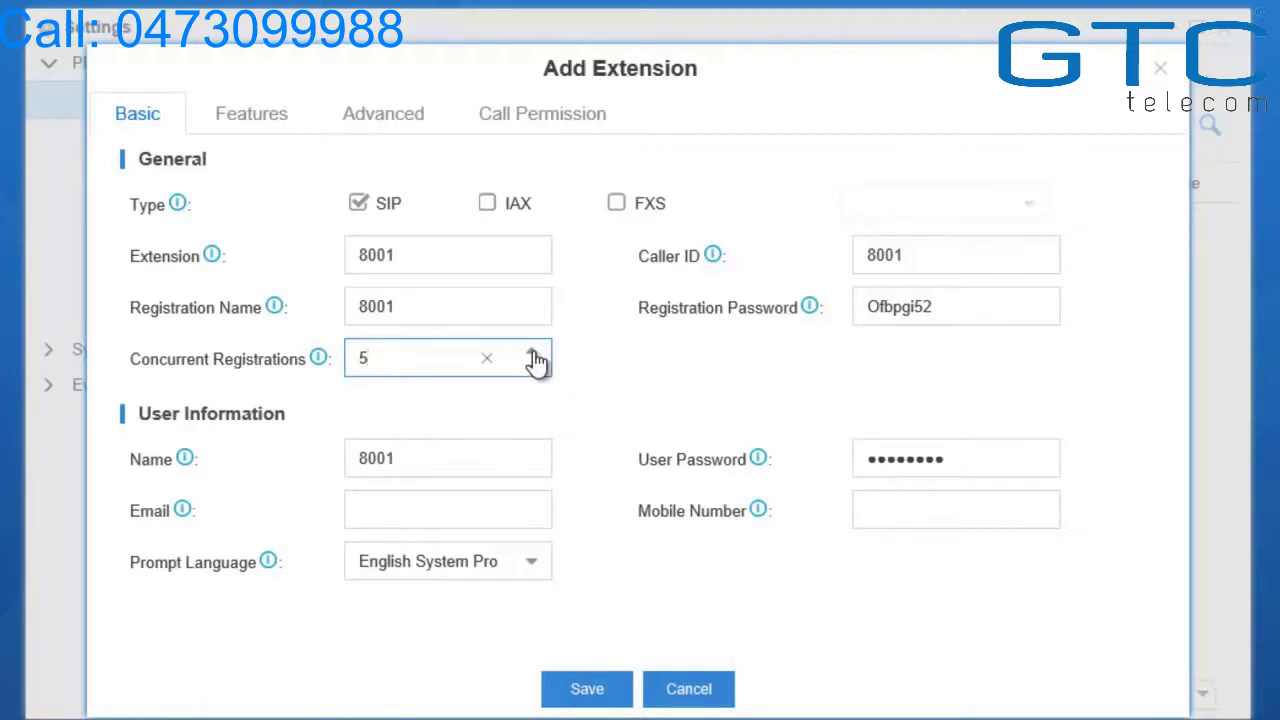
Make extension 8001 FXS-only on port Span1_Port1 and show its Features settings
left_click(358, 206)
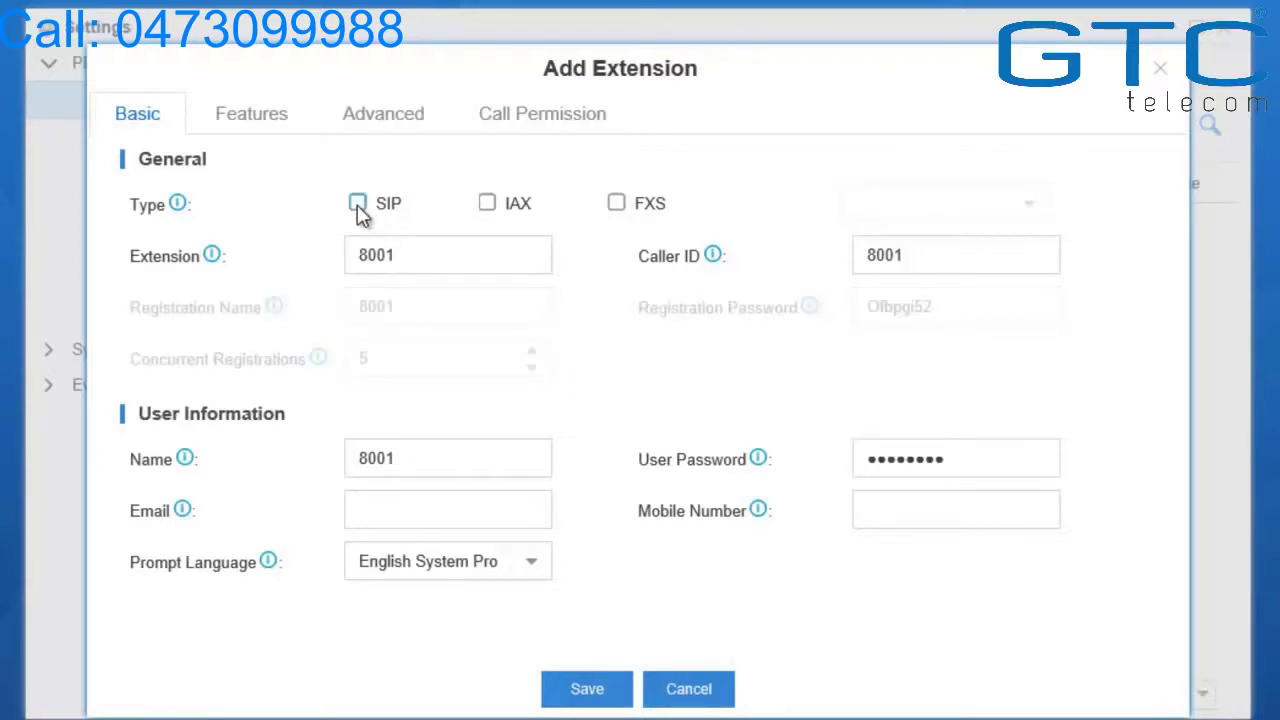
left_click(617, 205)
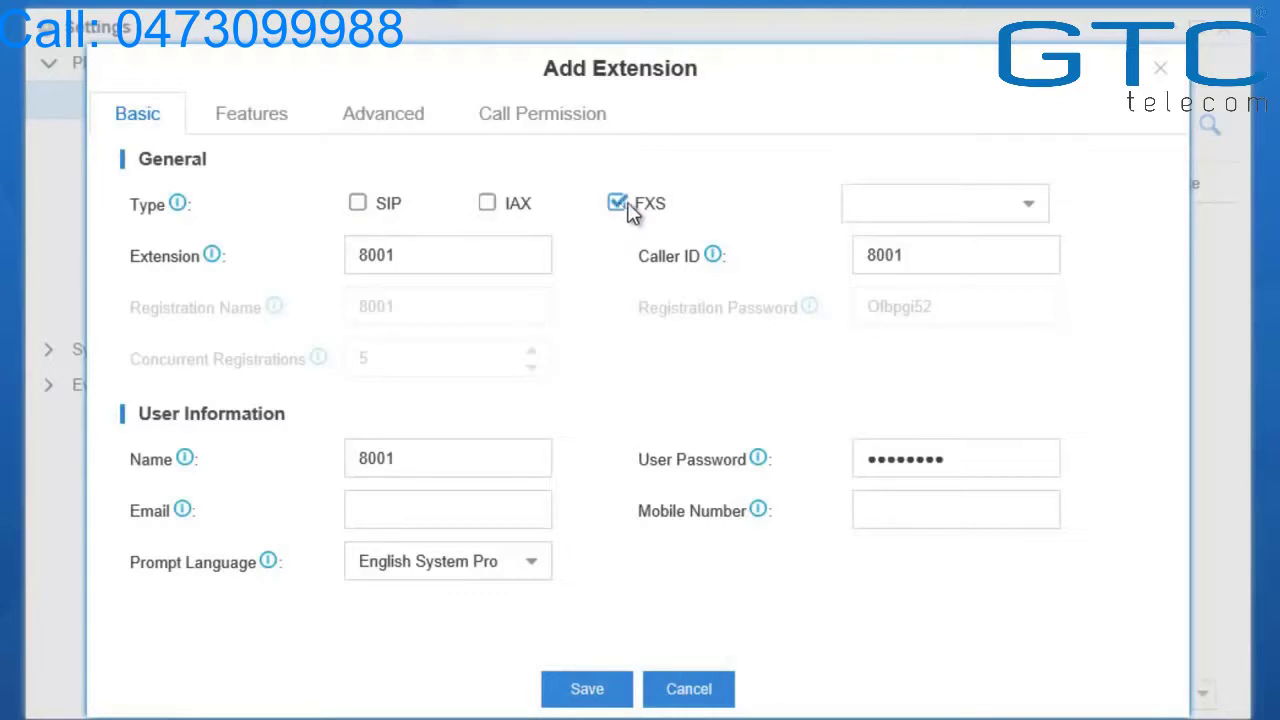
left_click(1032, 210)
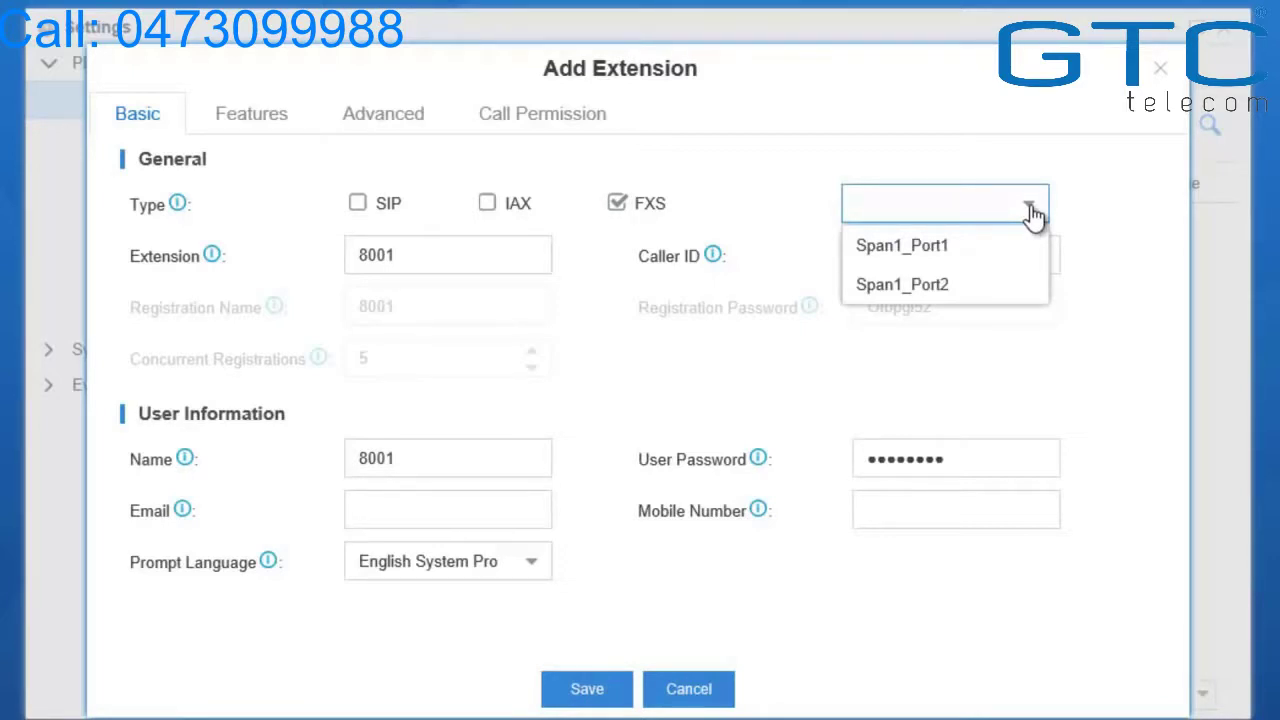
left_click(1008, 245)
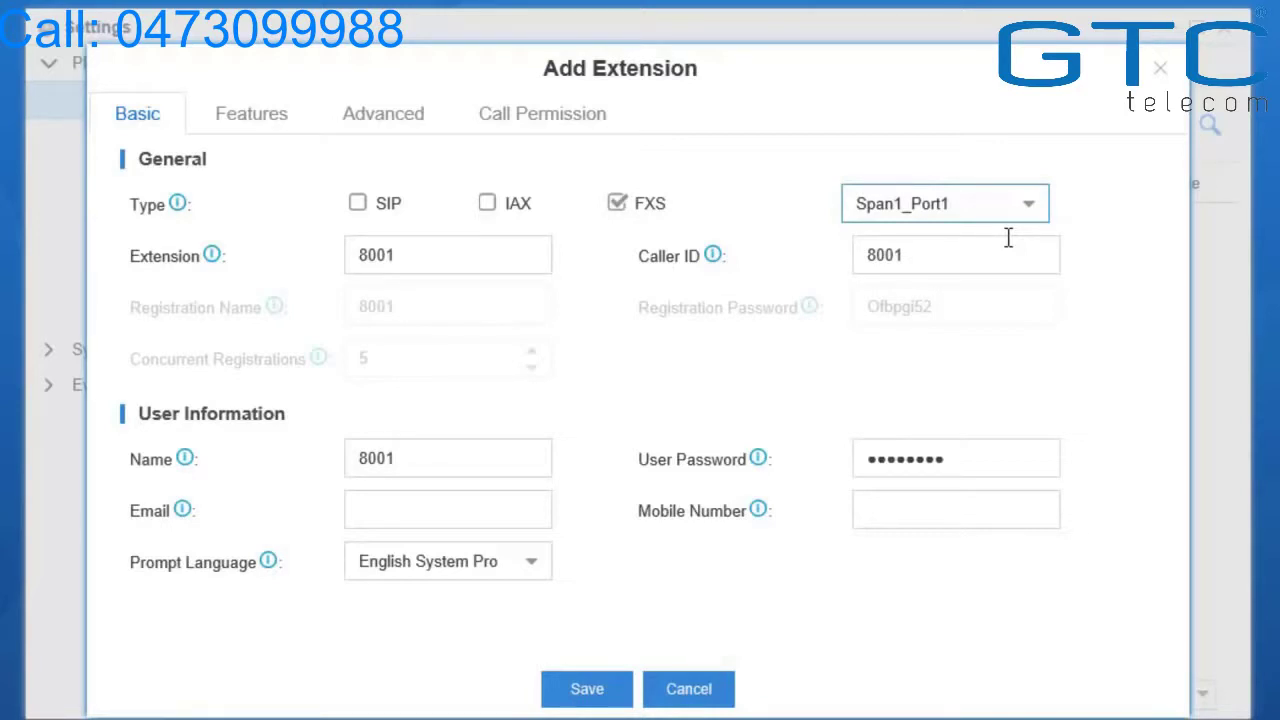
left_click(250, 120)
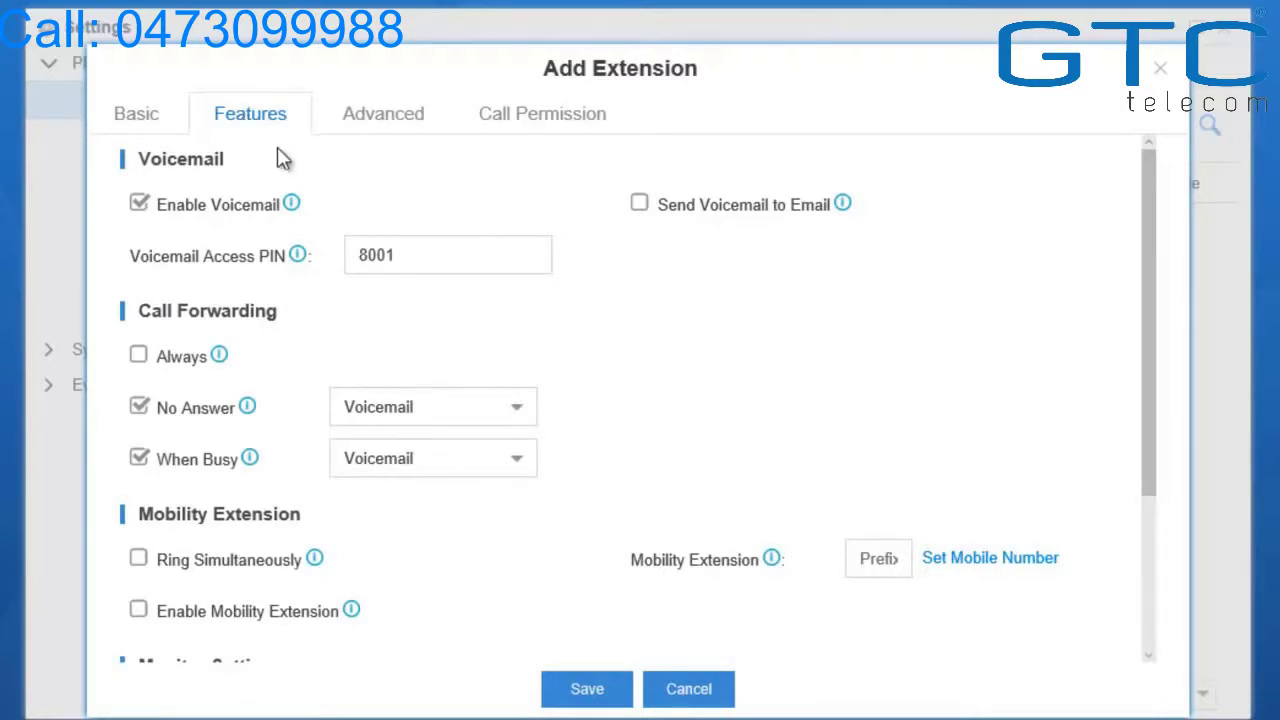
Save FXS extension 8001 on Span1_Port1 so it appears in the Extensions list
scroll(280, 162, "down", 3)
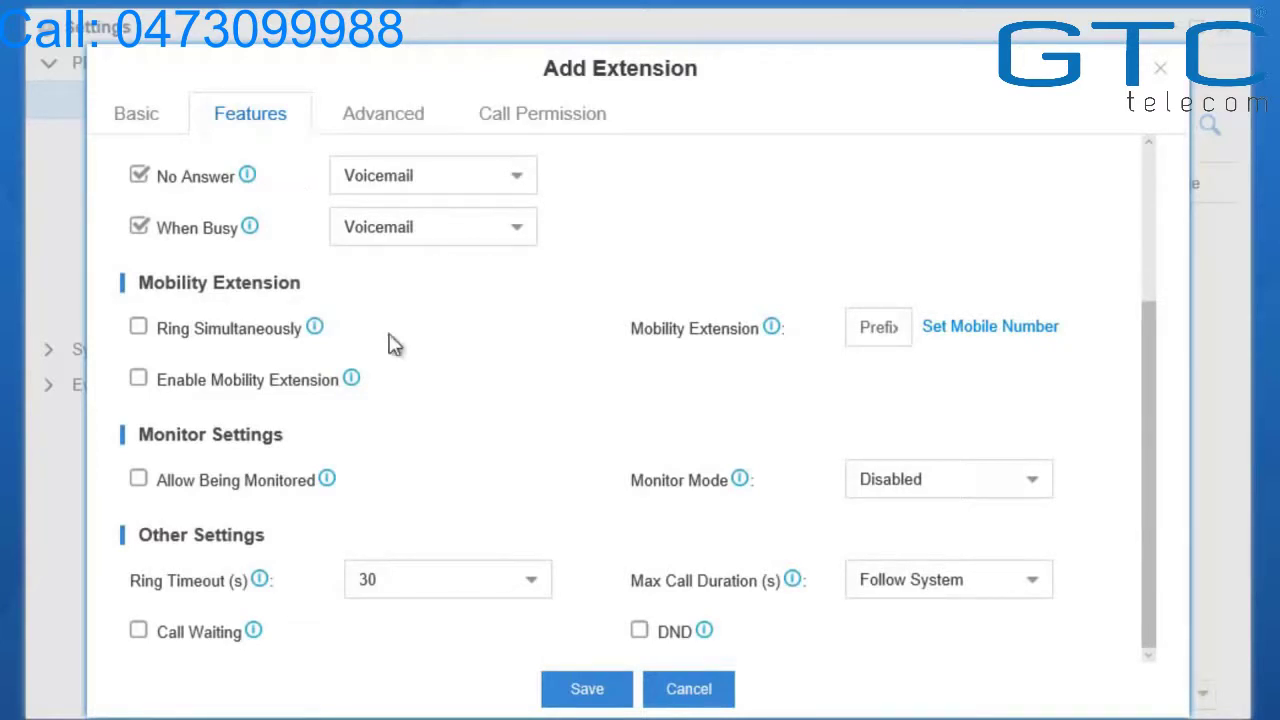
left_click(577, 701)
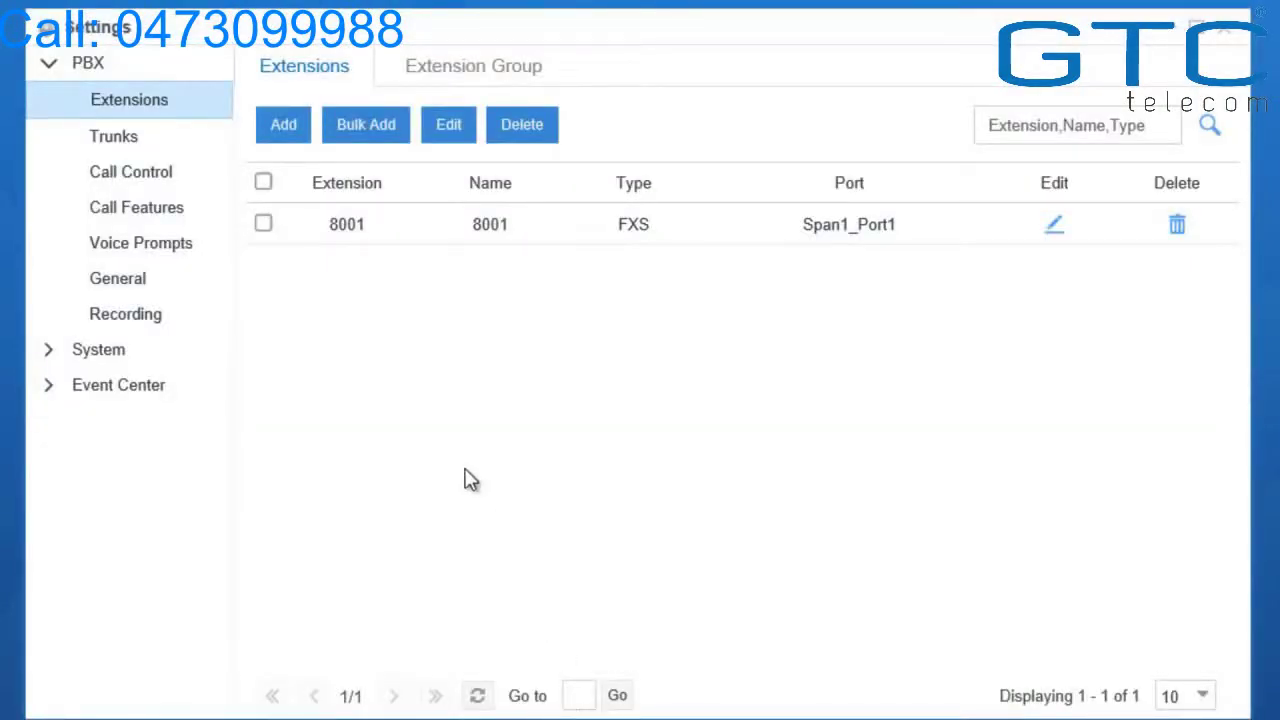
Bulk-add 100 SIP extensions starting at 8002 and apply the configuration changes
left_click(385, 143)
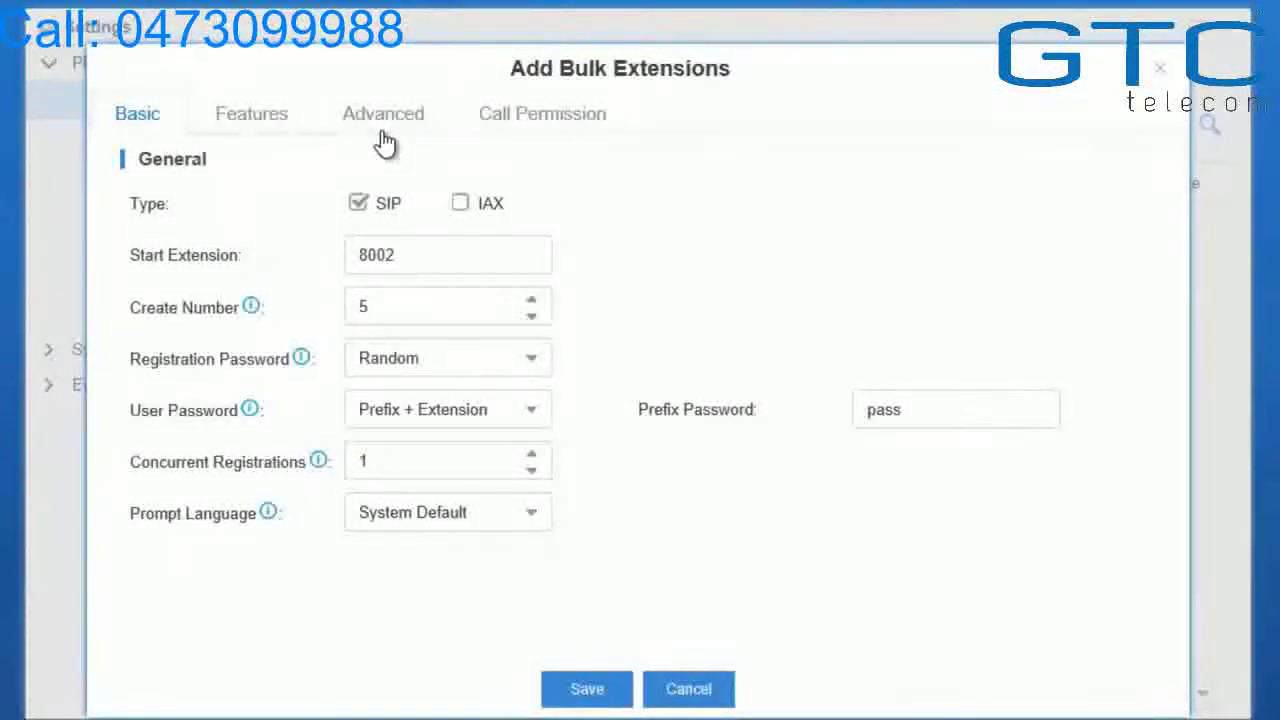
left_click_drag(389, 307, 350, 310)
type("100")
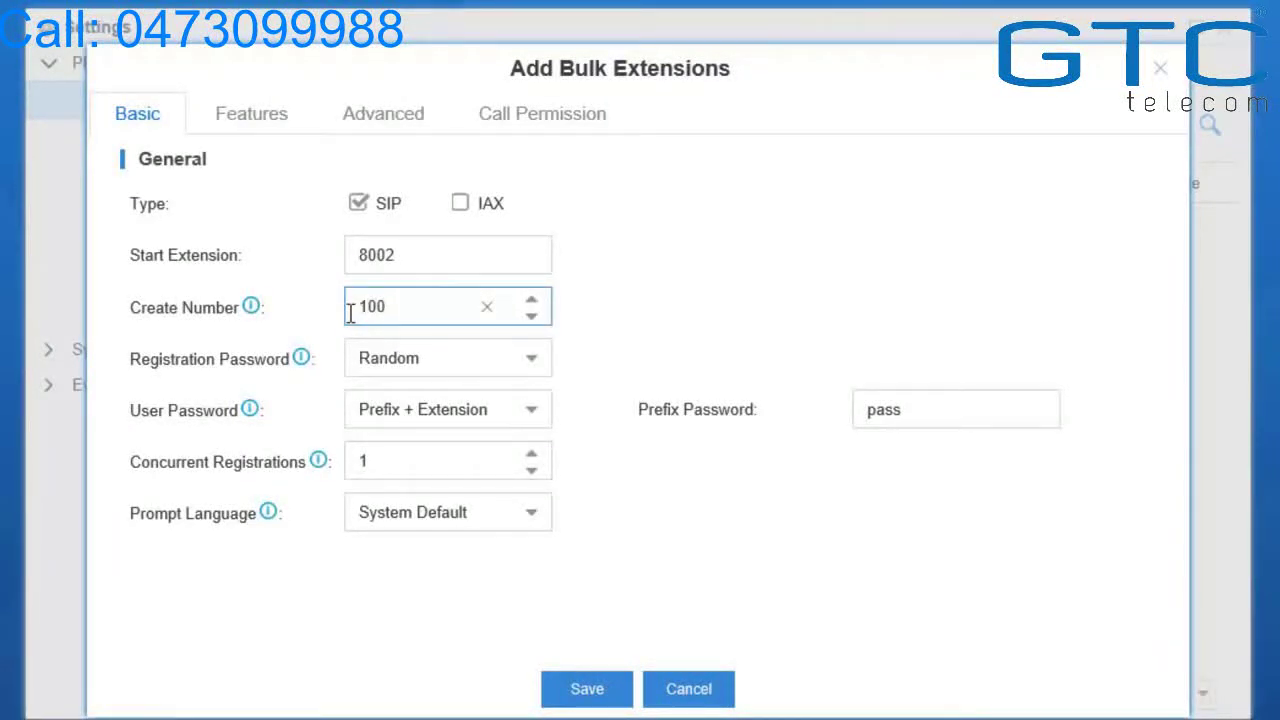
left_click(572, 698)
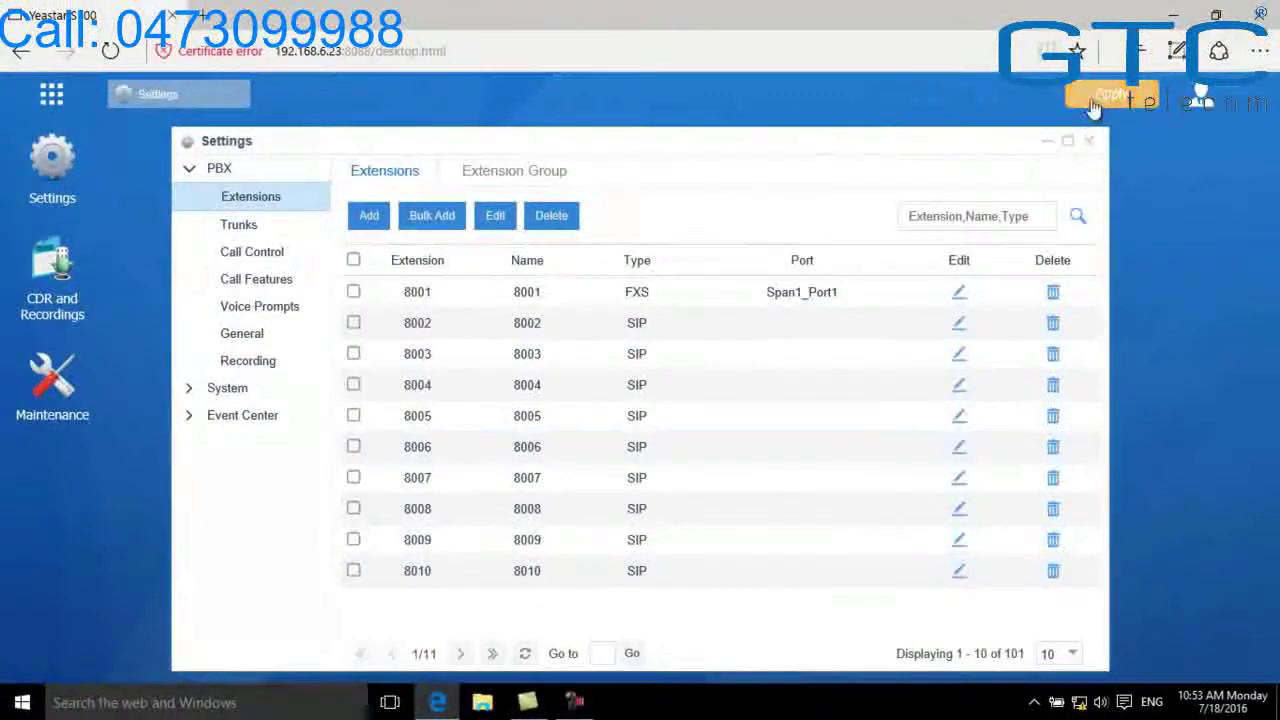
left_click(1092, 104)
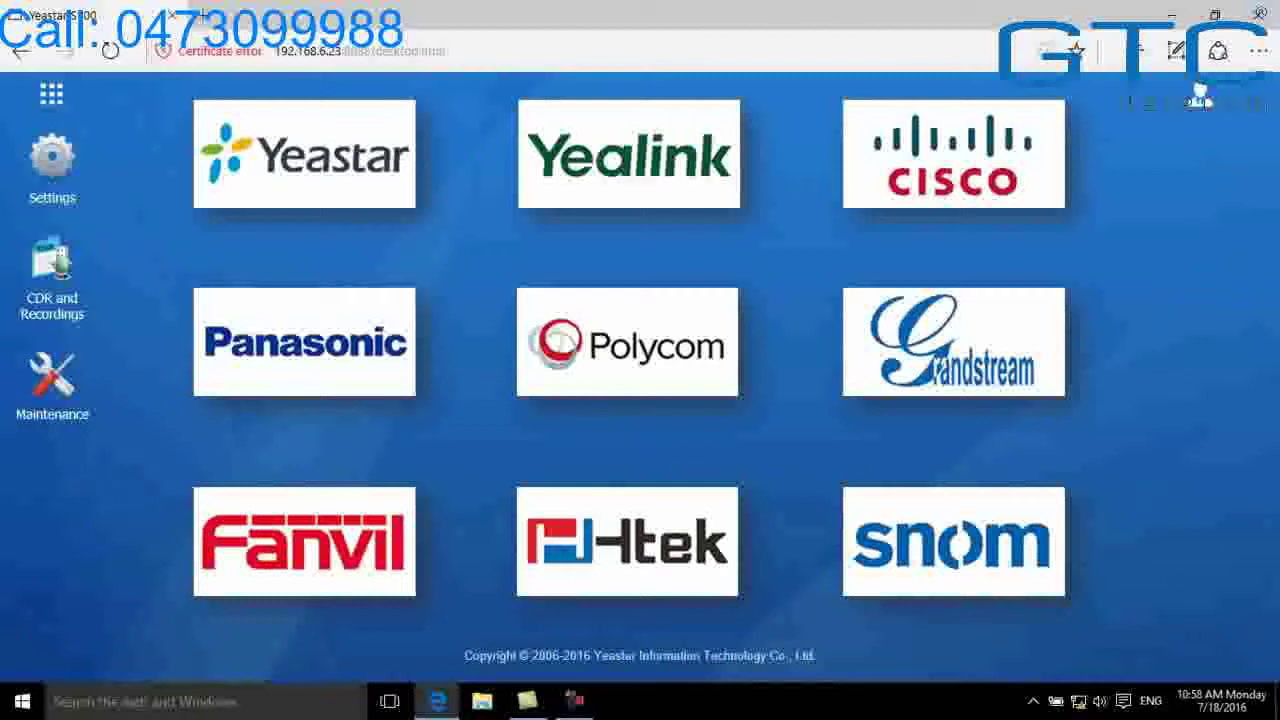
Open Auto Provisioning to list the two unconfigured Yealink SIP-T41P phones
left_click(54, 98)
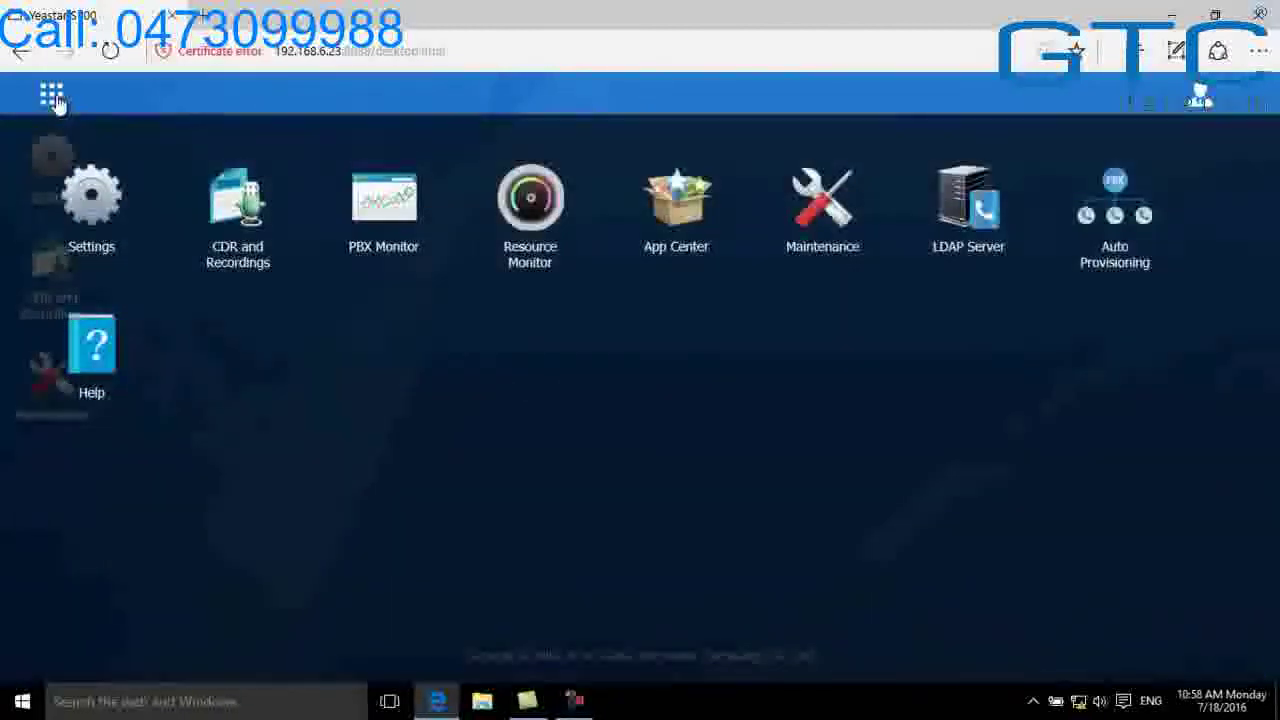
left_click(1133, 222)
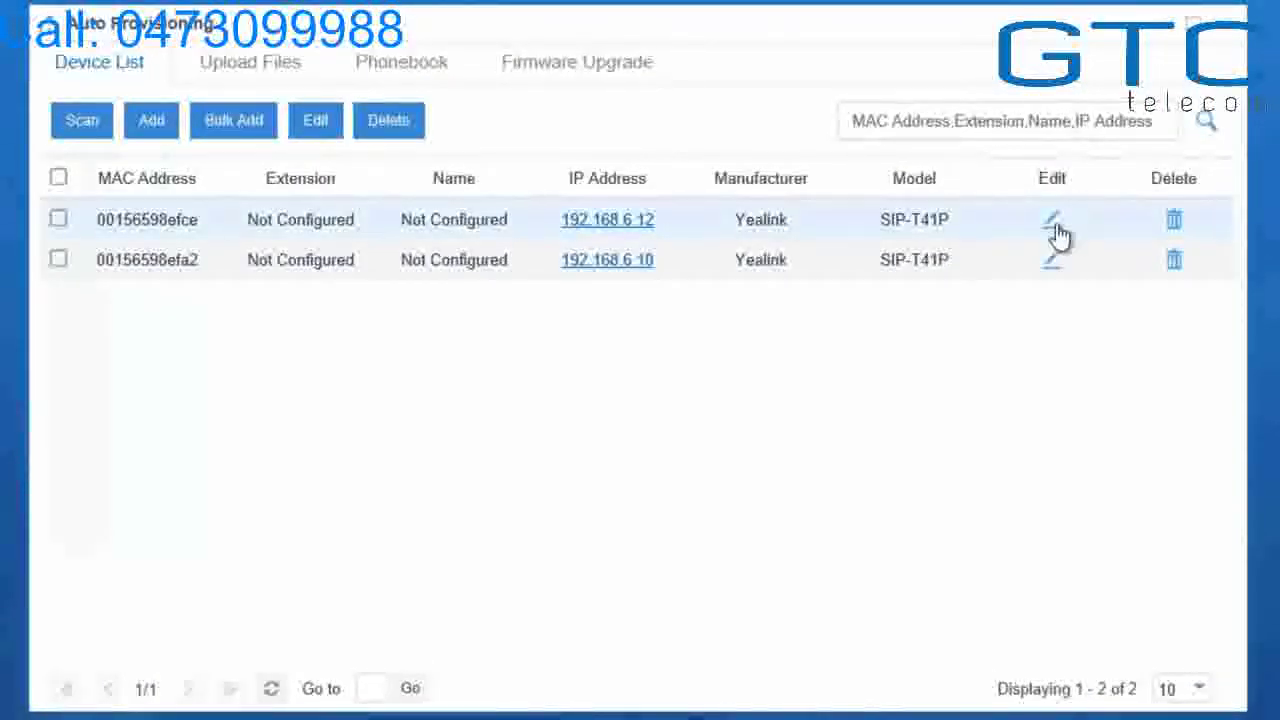
left_click(1055, 224)
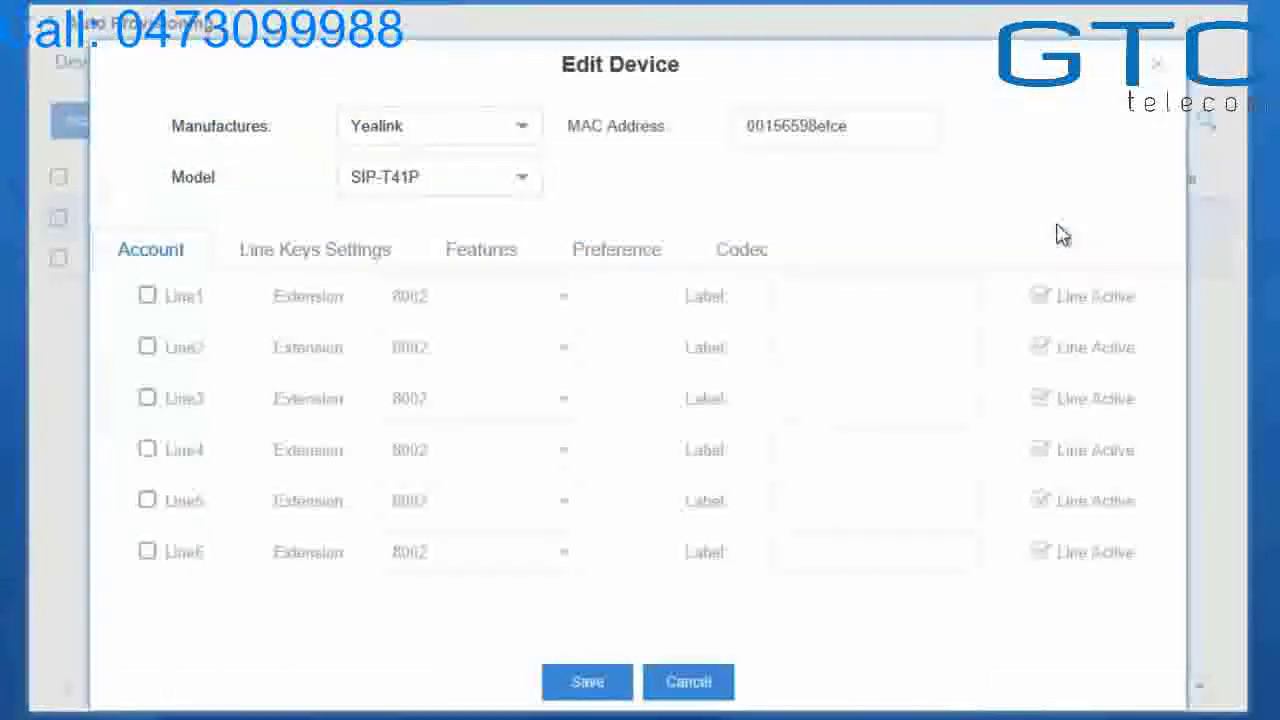
left_click(147, 297)
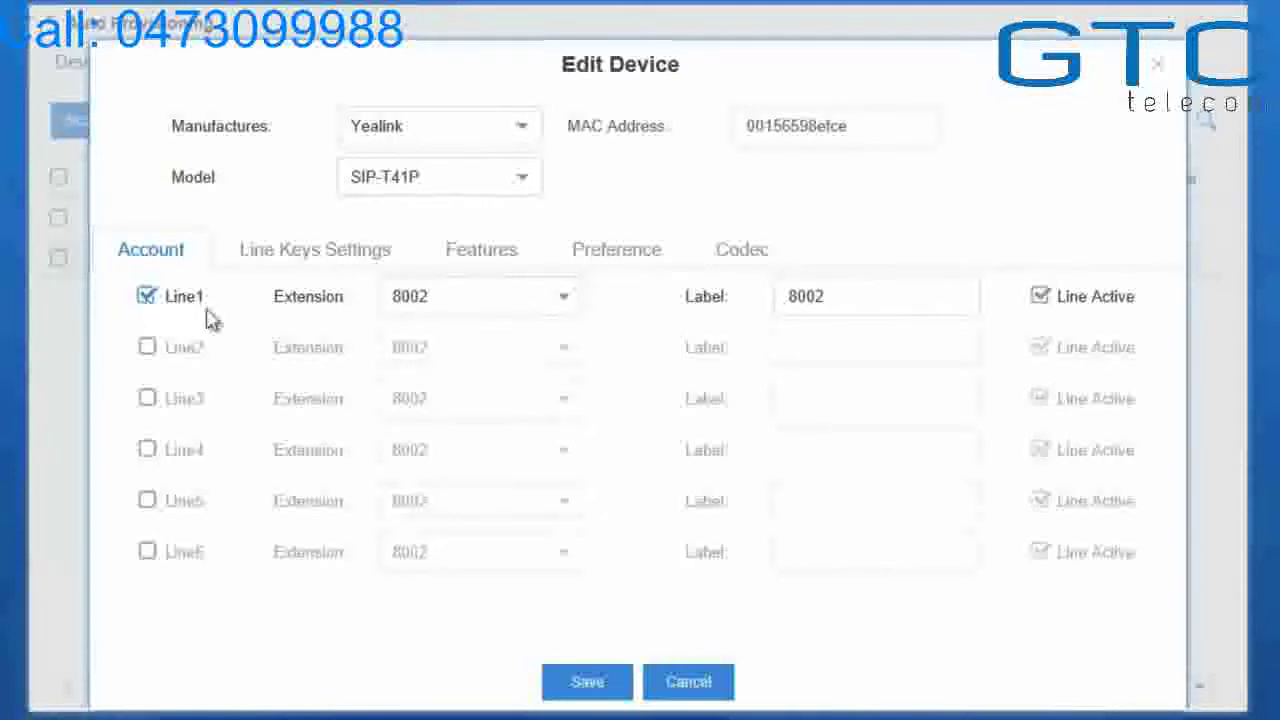
left_click(565, 312)
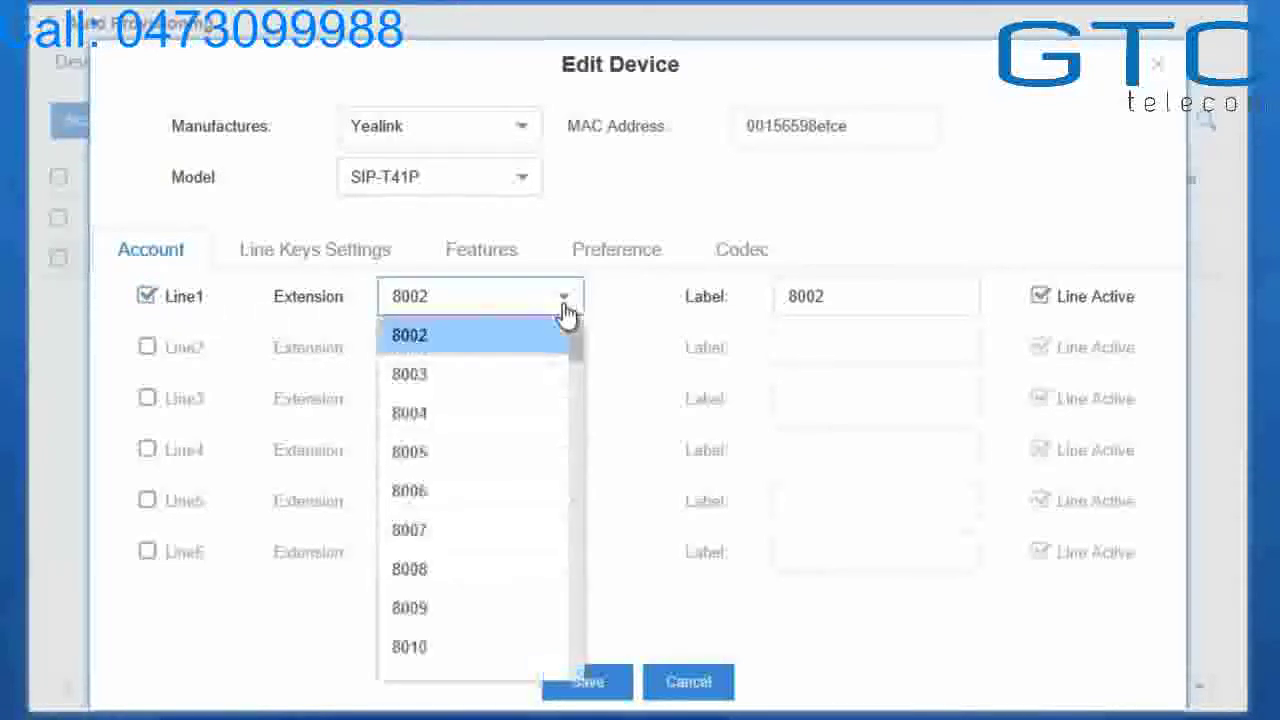
left_click(614, 312)
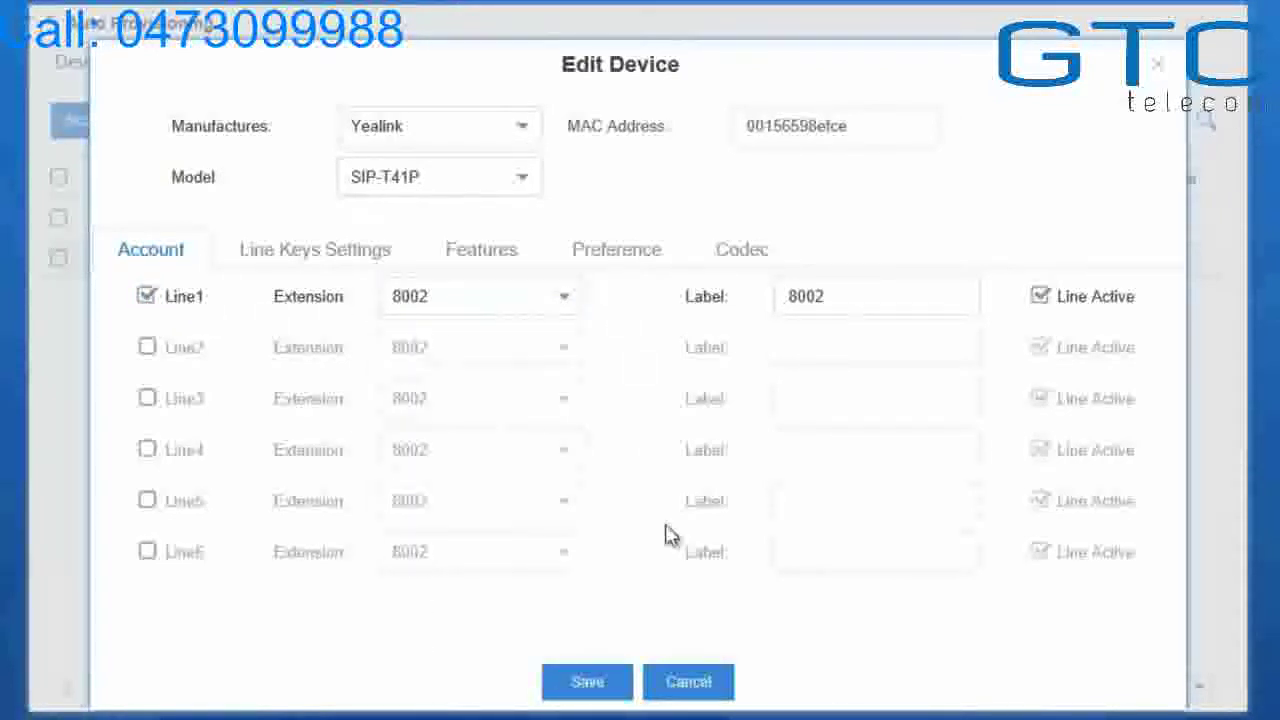
left_click(674, 685)
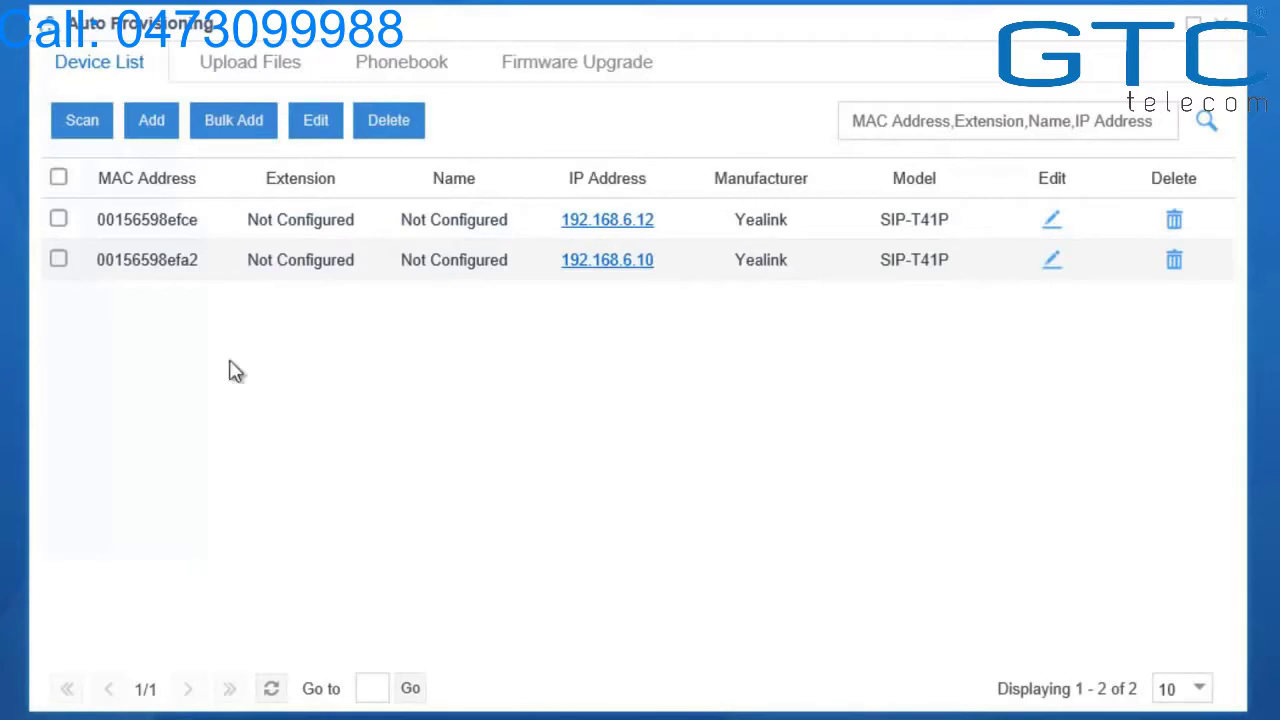
Bulk-edit both phones, mapping line1 of 00156598efce to extension 8002
left_click(59, 178)
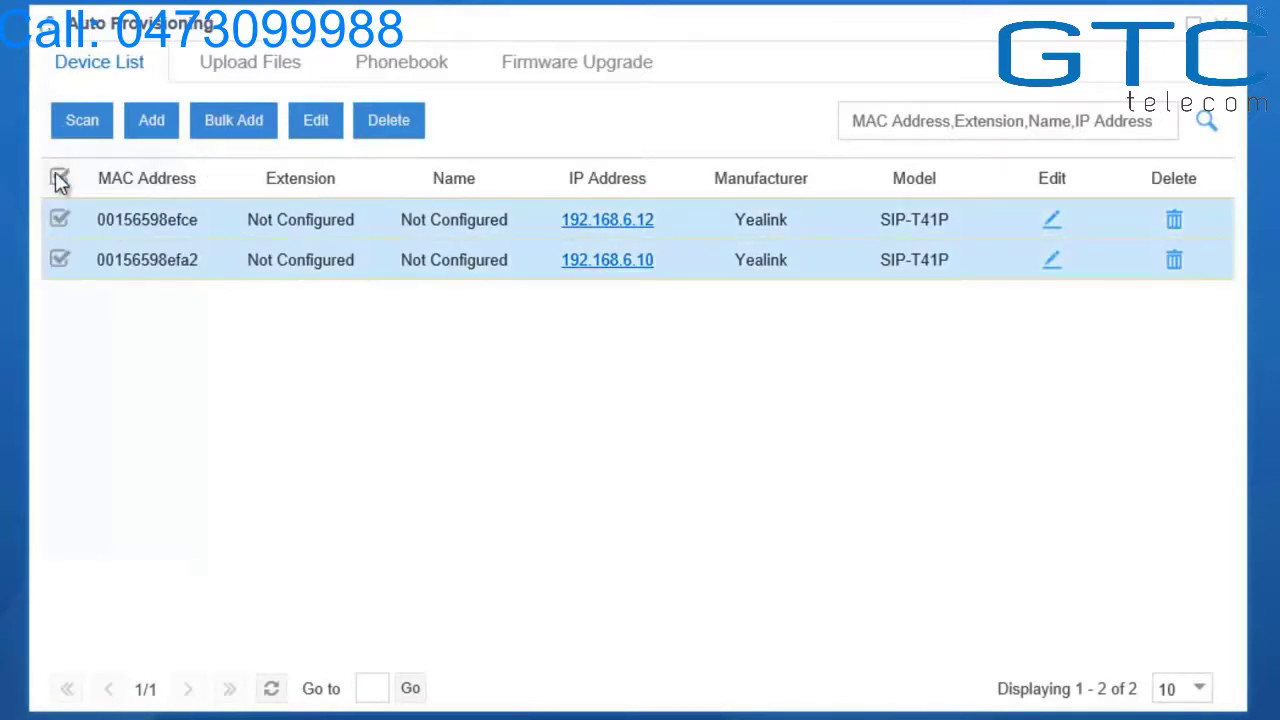
left_click(316, 121)
left_click(382, 590)
left_click(368, 640)
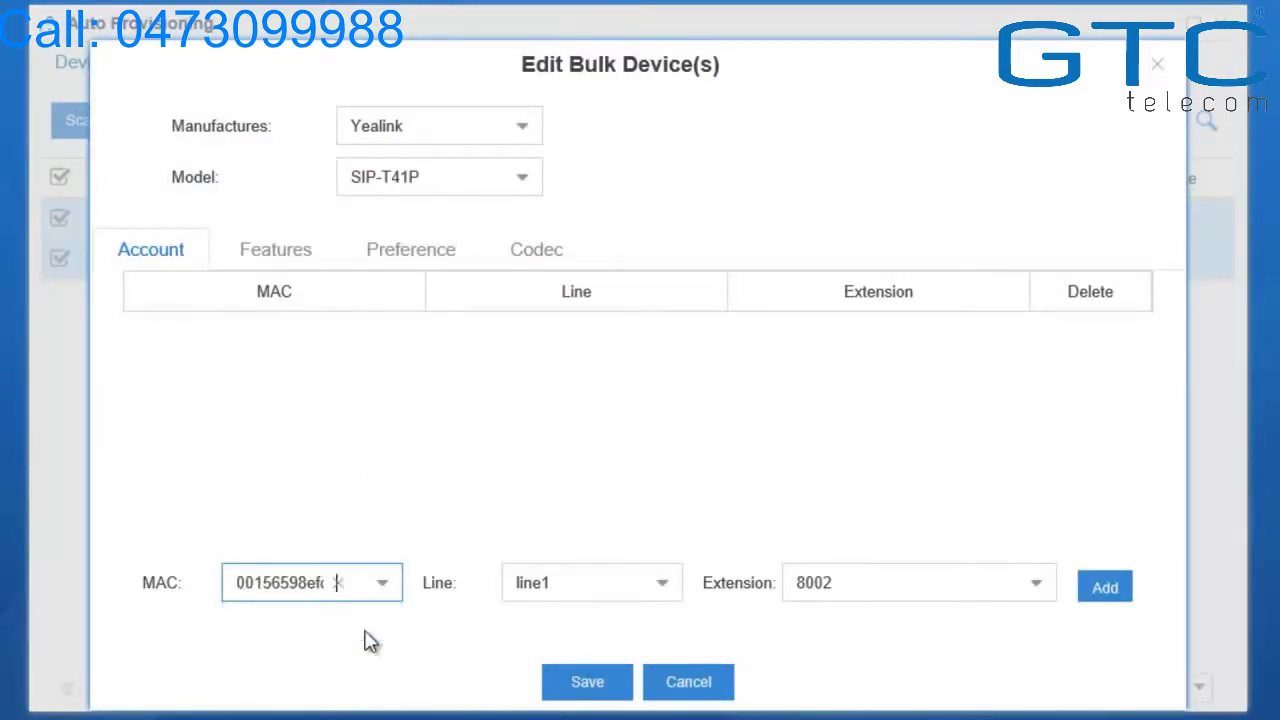
left_click(1106, 588)
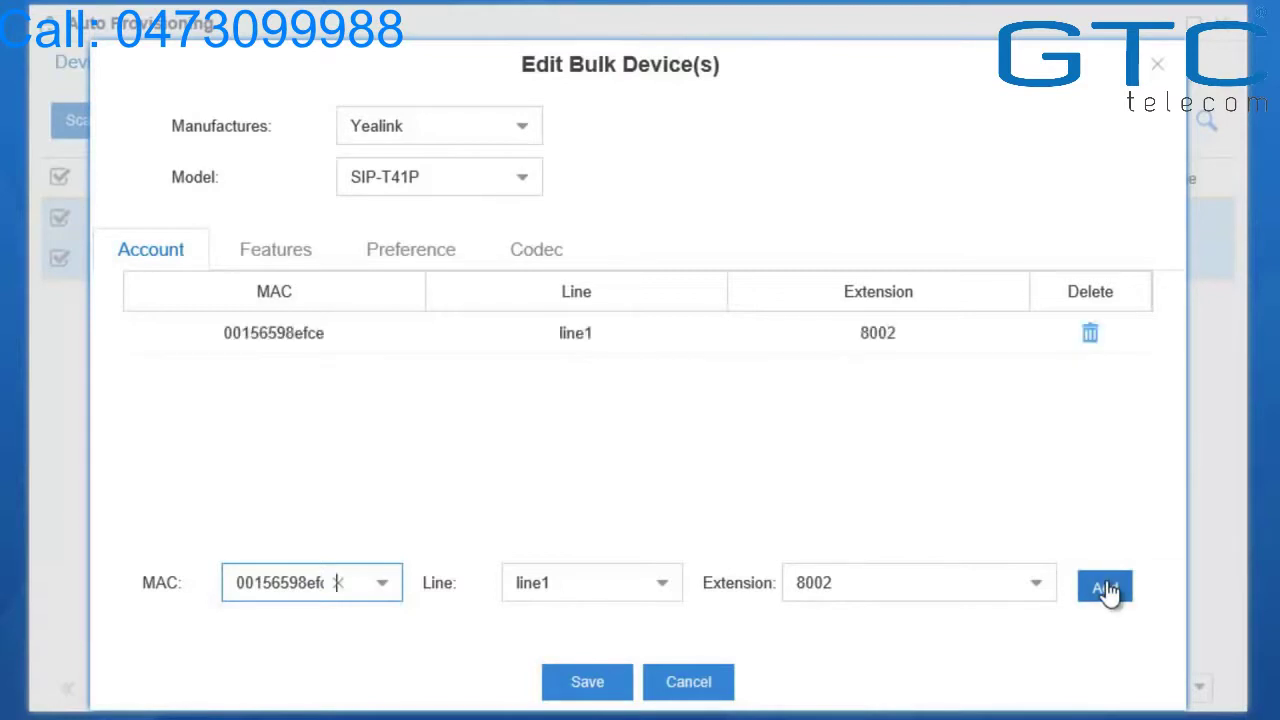
Map line1 of 00156598efa2 to extension 8003, save, and reboot the phones
left_click(378, 598)
left_click(331, 664)
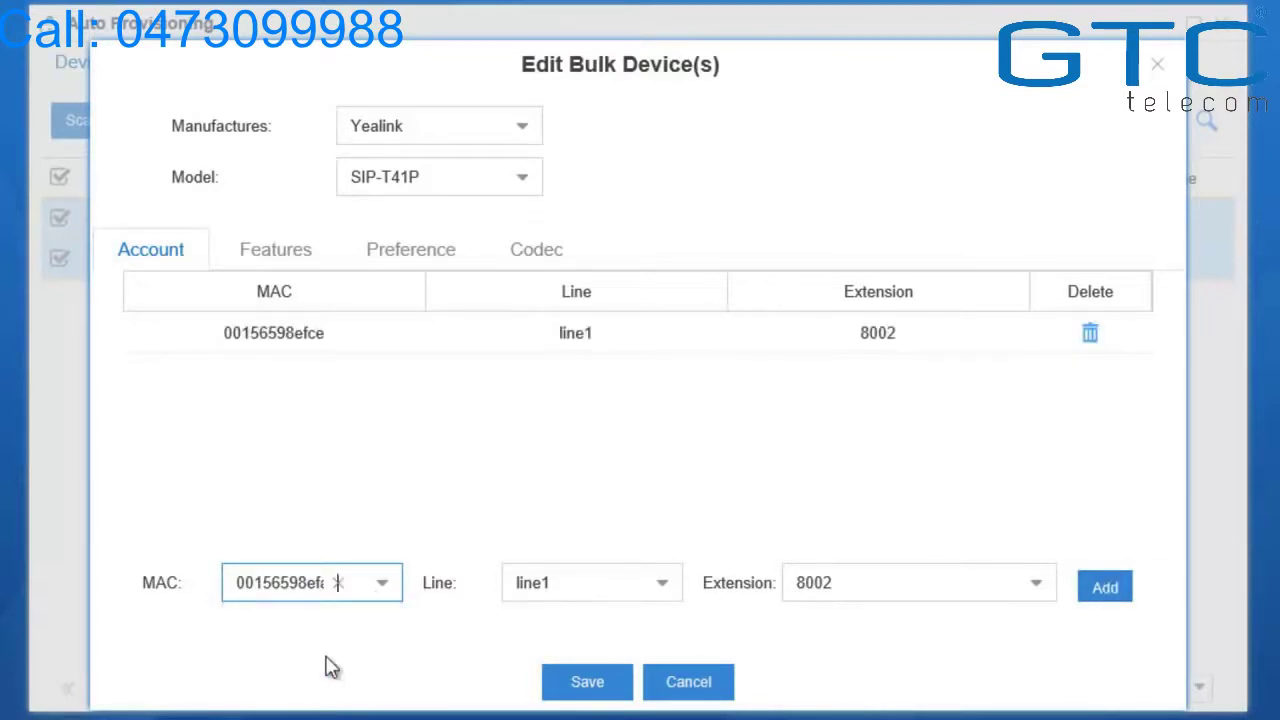
left_click(1035, 592)
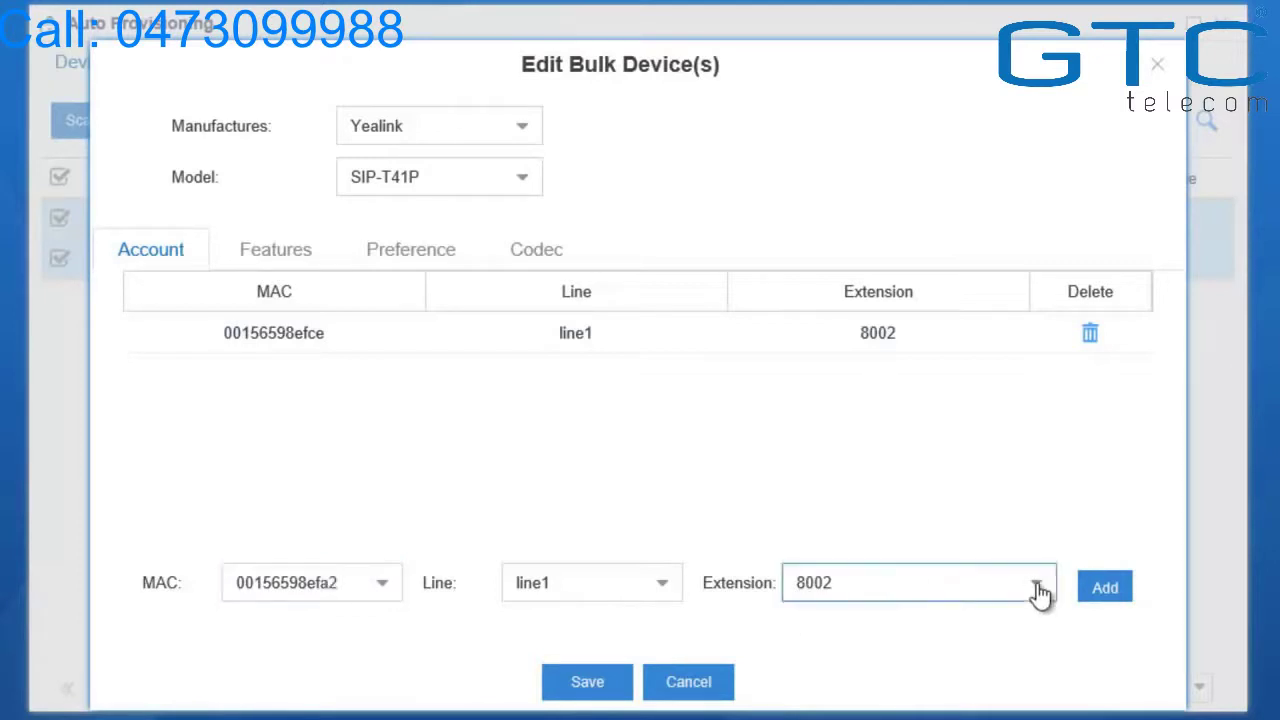
left_click(920, 262)
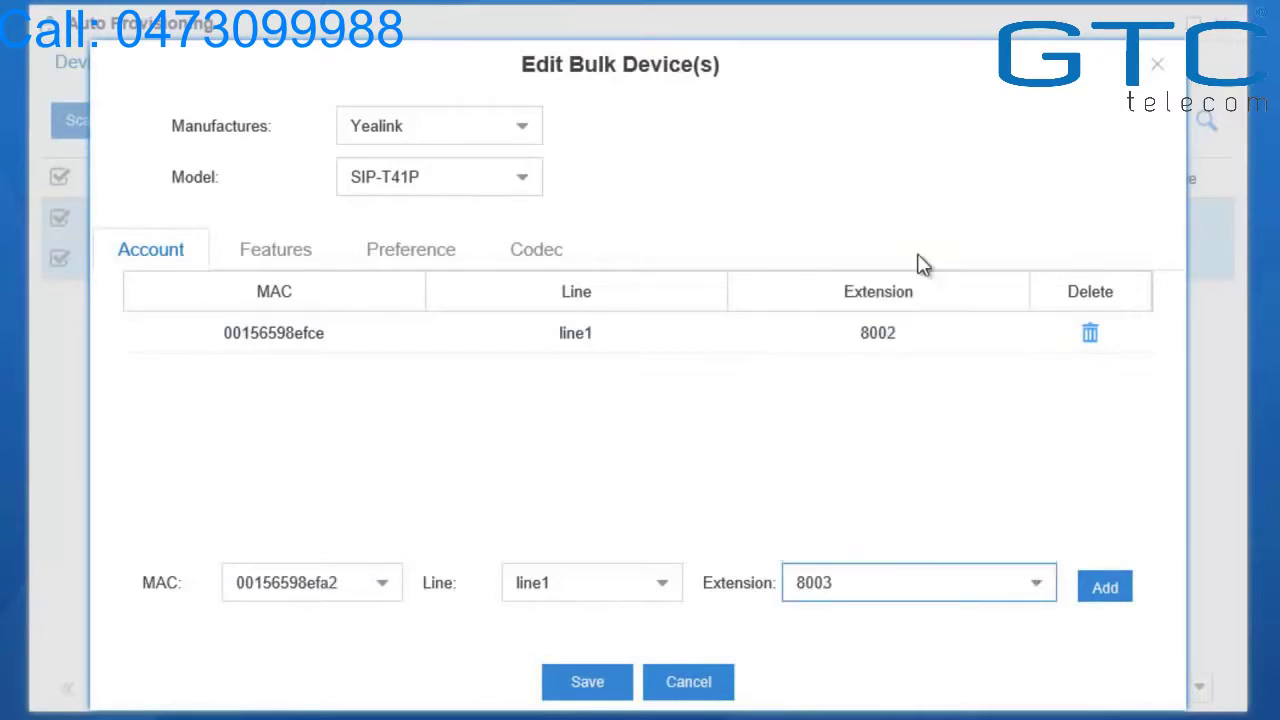
left_click(1103, 590)
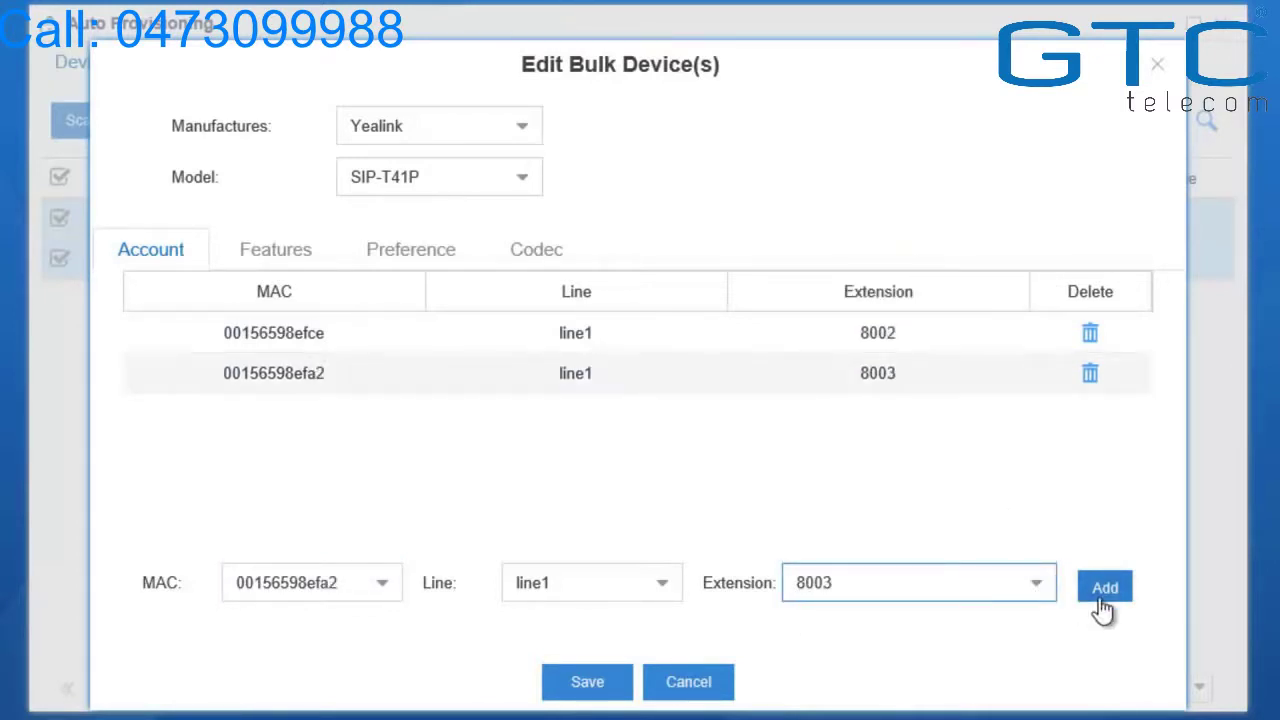
left_click(567, 698)
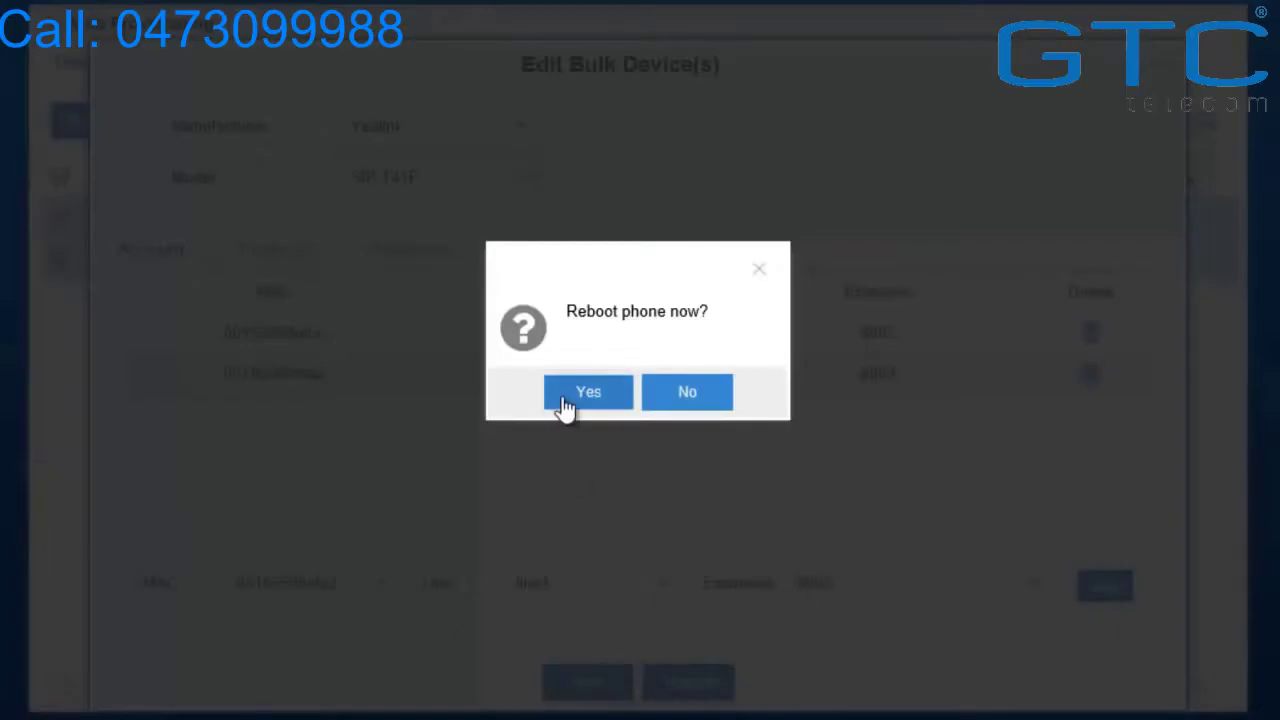
left_click(586, 393)
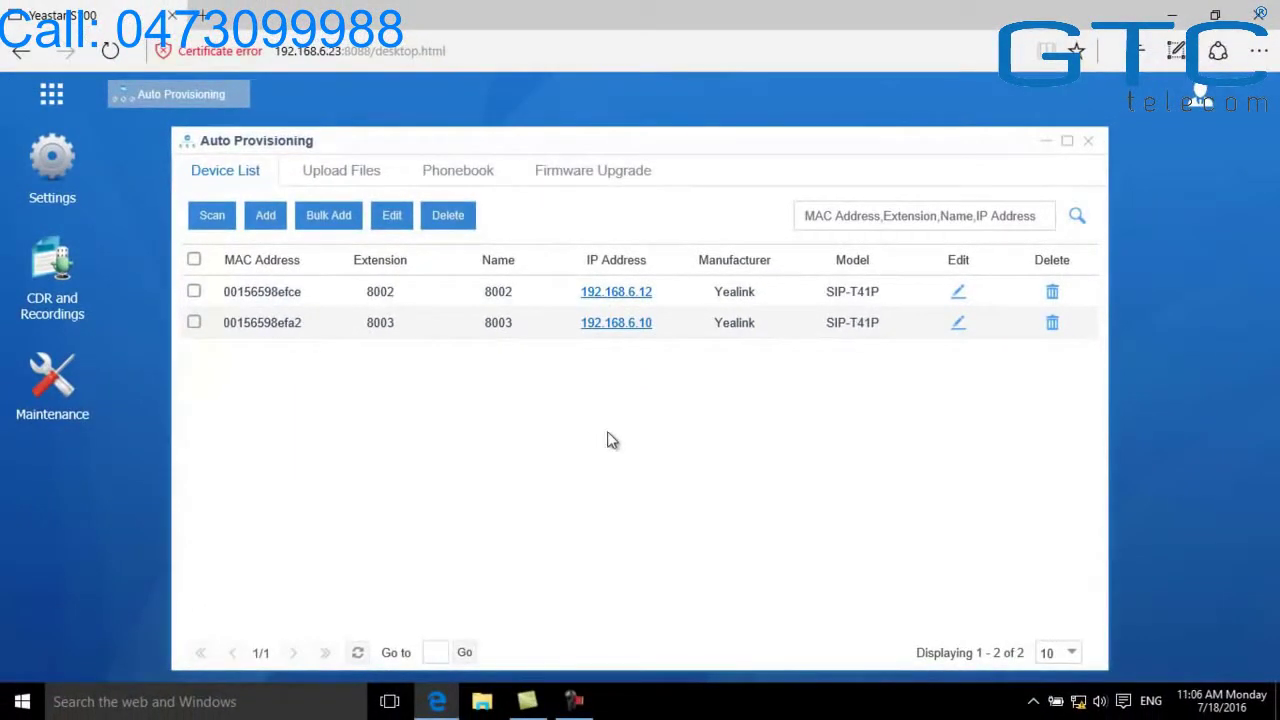
Open PBX Monitor to see extensions 8001, 8002 and 8003 registered
left_click(52, 97)
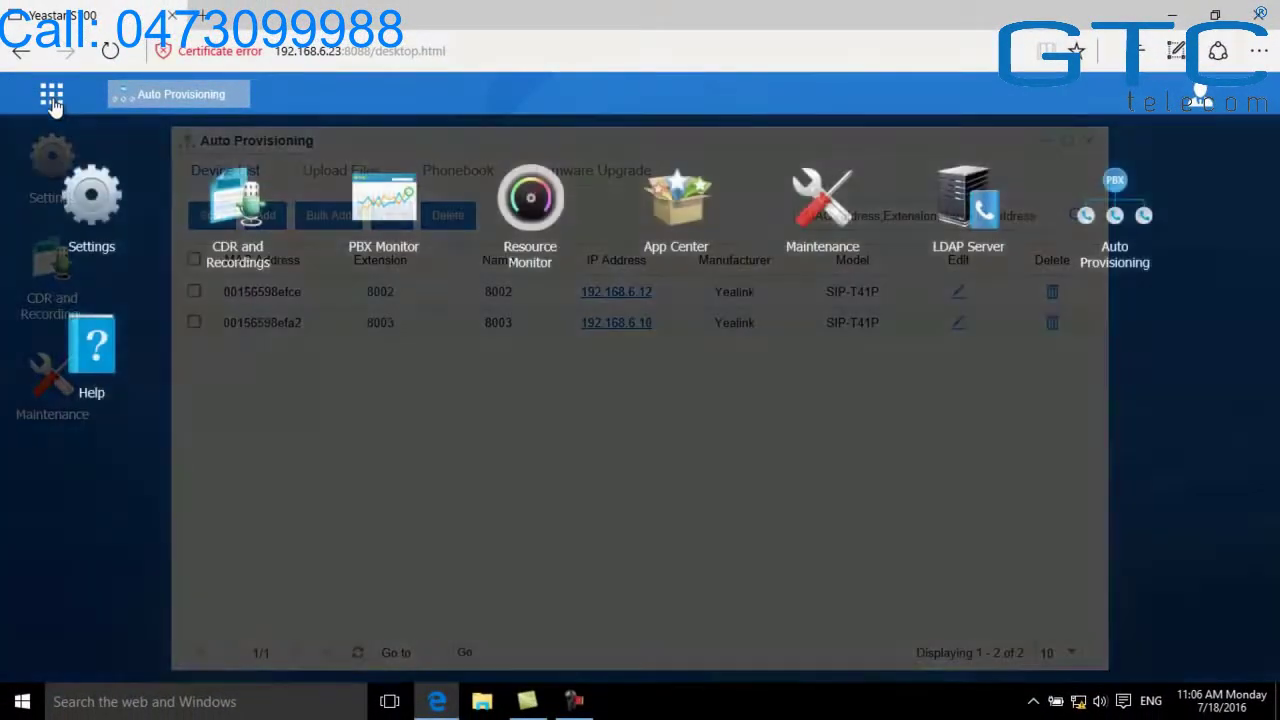
left_click(368, 215)
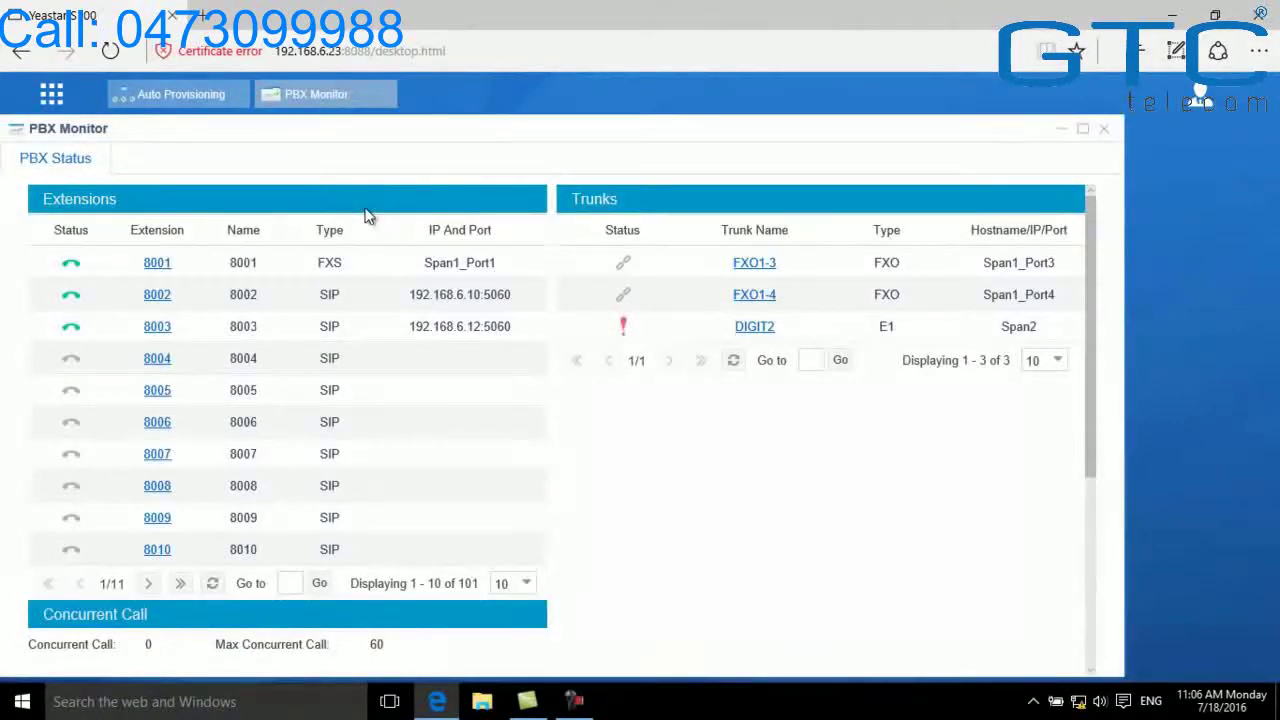